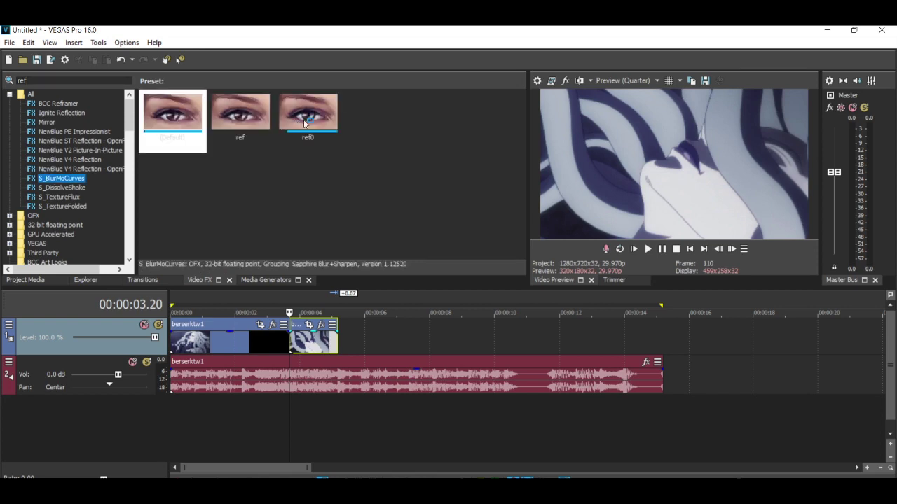
# Apply the S_BlurMoCurves ref preset to the second clip and animate Shift X from -0.296 and Shift Y from -0.071 at its first frame.
pyautogui.click(333, 142)
pyautogui.moveTo(239, 114); pyautogui.dragTo(266, 244)
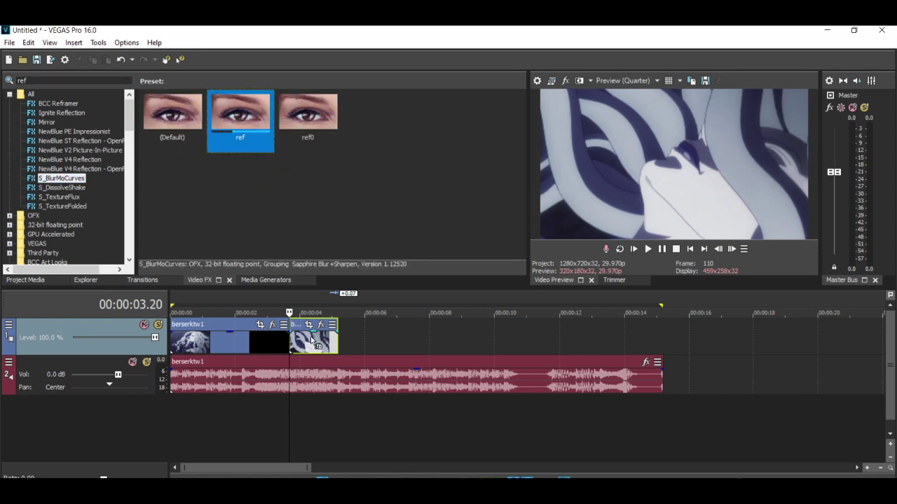
pyautogui.moveTo(314, 342); pyautogui.dragTo(314, 342)
pyautogui.moveTo(260, 46)
pyautogui.mouseDown()
pyautogui.moveTo(290, 40)
pyautogui.moveTo(249, 36)
pyautogui.moveTo(270, 36)
pyautogui.mouseUp()
pyautogui.moveTo(89, 246)
pyautogui.mouseDown()
pyautogui.moveTo(56, 247)
pyautogui.moveTo(124, 244)
pyautogui.moveTo(52, 241)
pyautogui.moveTo(61, 238)
pyautogui.moveTo(82, 263)
pyautogui.mouseUp()
pyautogui.click(238, 261)
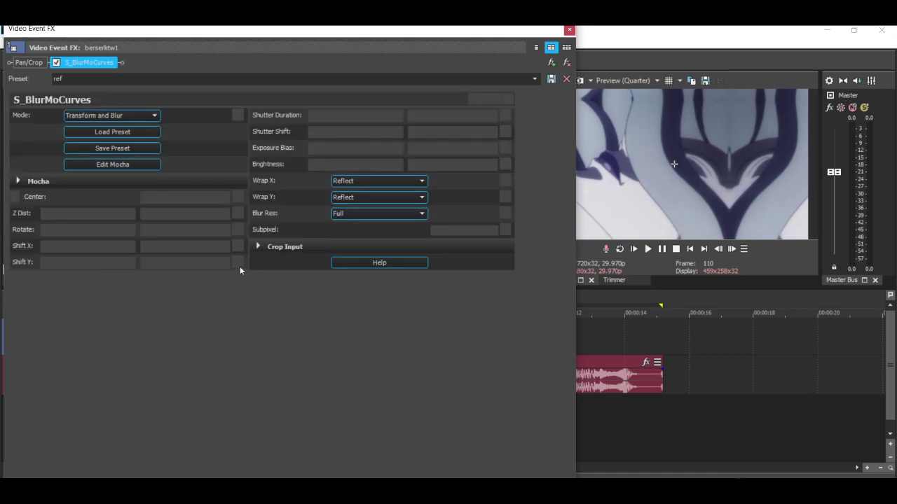
# Keyframe Shift X at 0.051 and Shift Y at 0.024 on frame 111, and both at -0.010 on frame 112.
pyautogui.click(722, 250)
pyautogui.moveTo(66, 246); pyautogui.dragTo(96, 246)
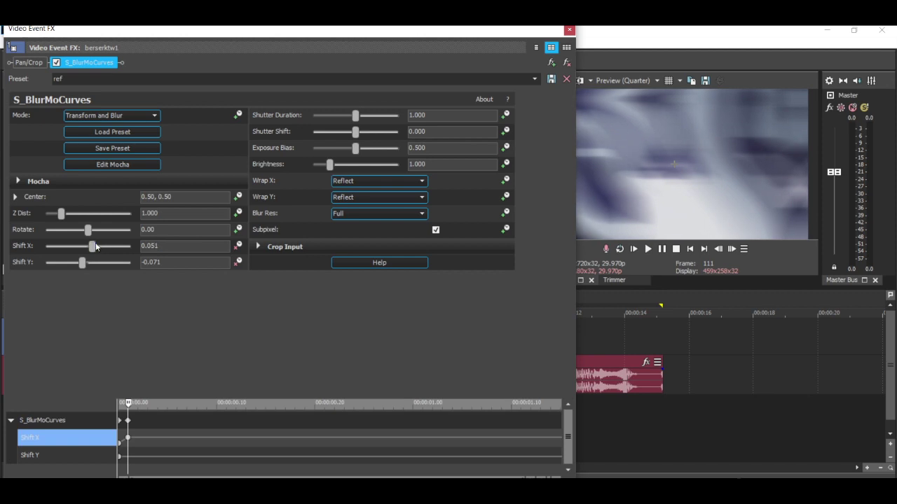
pyautogui.click(91, 263)
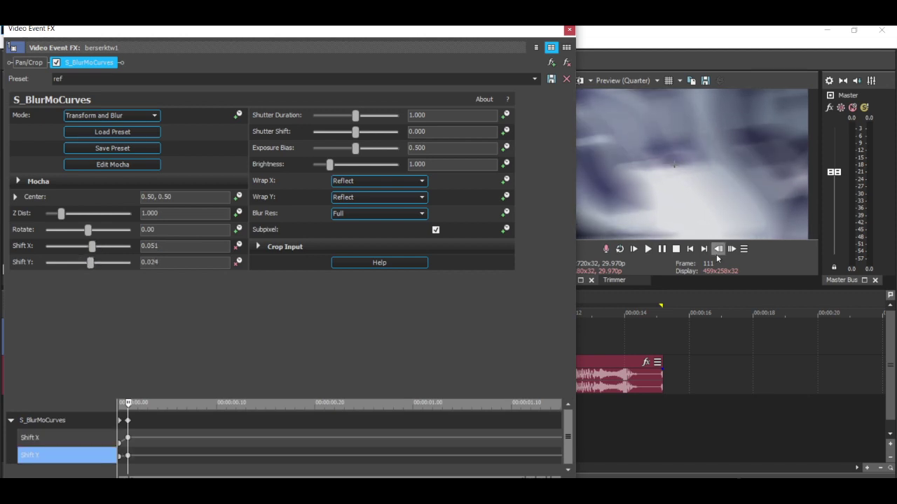
pyautogui.click(718, 250)
pyautogui.click(86, 247)
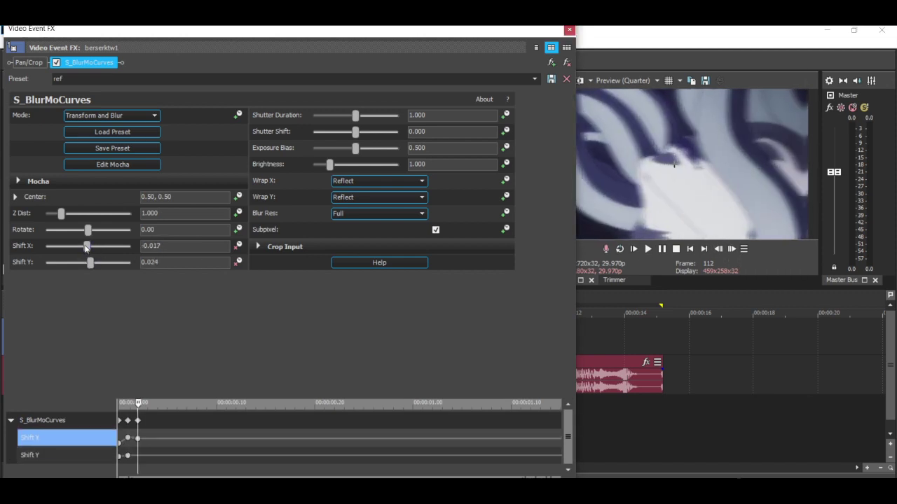
pyautogui.moveTo(85, 247); pyautogui.dragTo(87, 262)
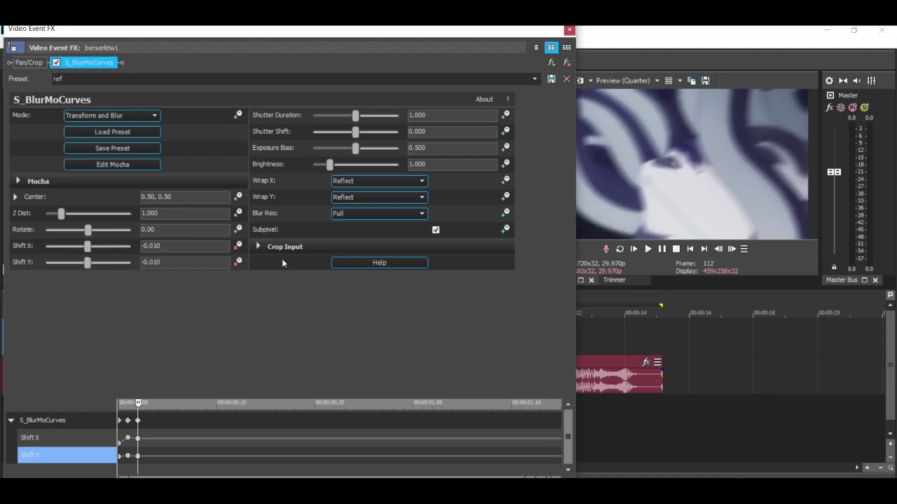
# Keyframe Shift X at 0.000 on frame 114 and enter a new Shift Y value on the same frame.
pyautogui.click(733, 250)
pyautogui.click(733, 250)
pyautogui.moveTo(167, 248); pyautogui.dragTo(117, 250)
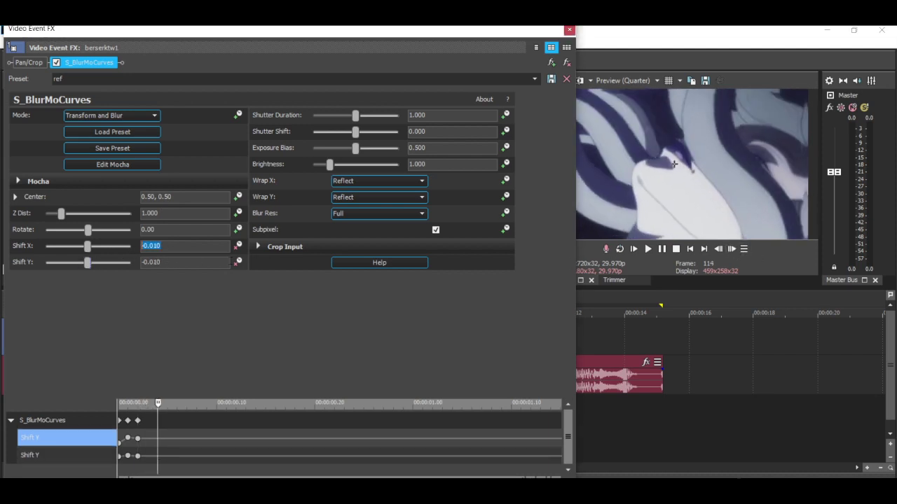
pyautogui.write('0.000')
pyautogui.press('Return')
pyautogui.moveTo(167, 263); pyautogui.dragTo(76, 263)
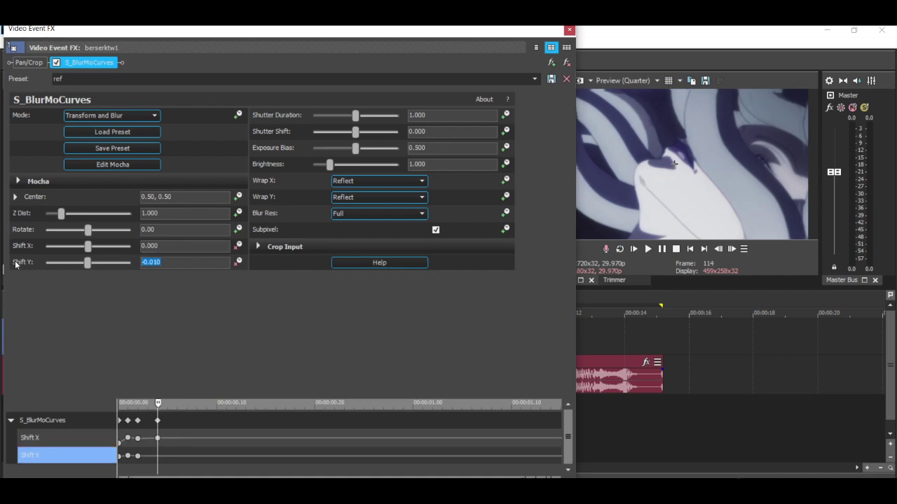
pyautogui.write('5005')
pyautogui.press('Return')
# Advance two frames to frame 116 and keyframe Shift Y at its default value.
pyautogui.click(731, 249)
pyautogui.click(731, 249)
pyautogui.doubleClick(88, 263)
# Set Shutter Duration to 0.109 at the clip's first frame, animate it, and add a Shutter Duration keyframe on frame 111.
pyautogui.moveTo(218, 438); pyautogui.dragTo(85, 436)
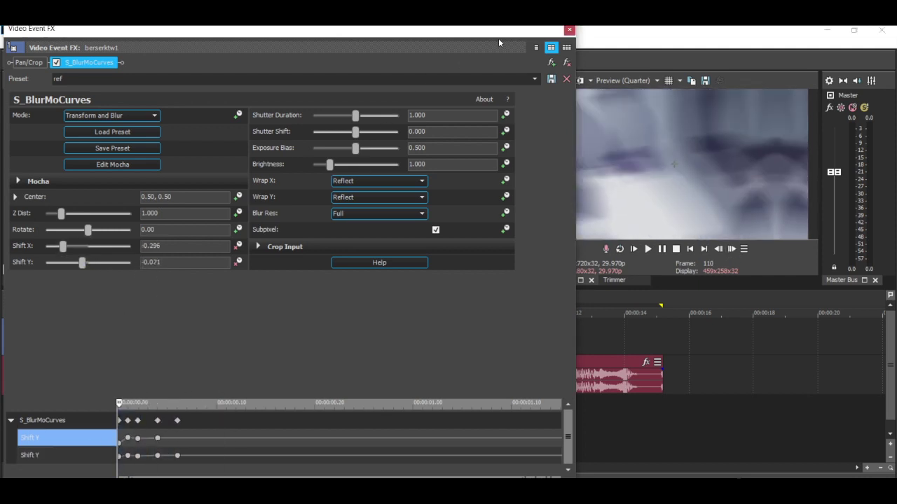
pyautogui.moveTo(356, 118); pyautogui.dragTo(317, 117)
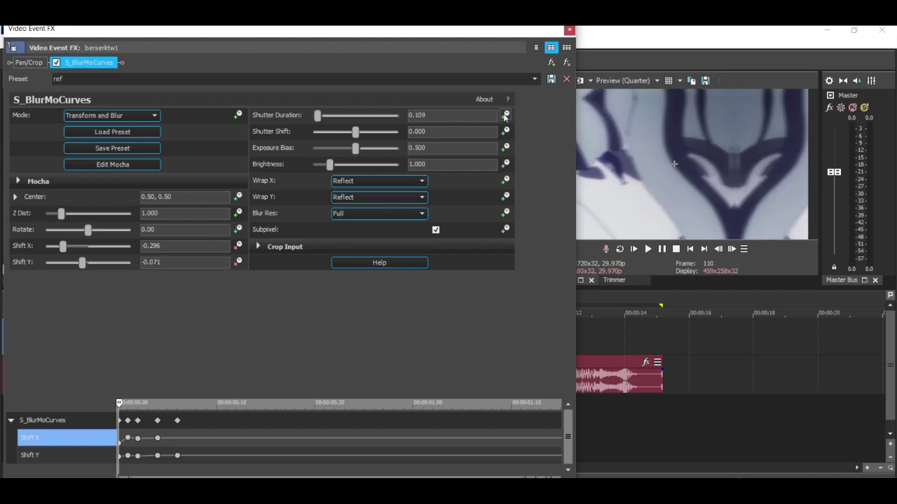
pyautogui.click(732, 249)
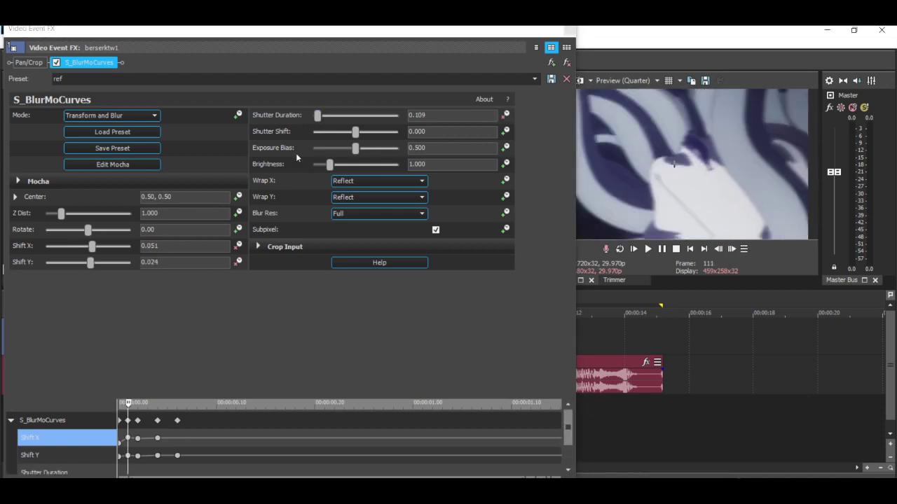
pyautogui.click(718, 248)
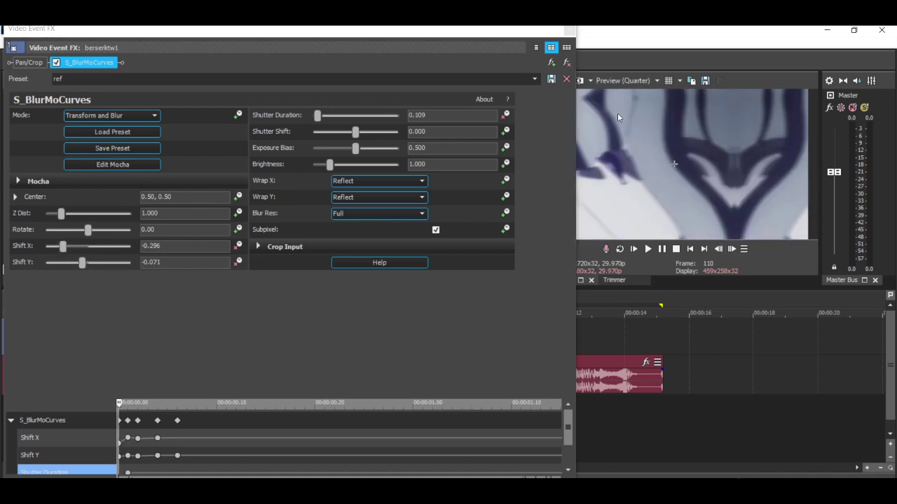
# Add a second S_BlurMoCurves with the ref0 preset to the second clip and set Z Dist to 0.4 at the first frame.
pyautogui.click(570, 31)
pyautogui.moveTo(307, 117); pyautogui.dragTo(296, 264)
pyautogui.moveTo(321, 342); pyautogui.dragTo(317, 337)
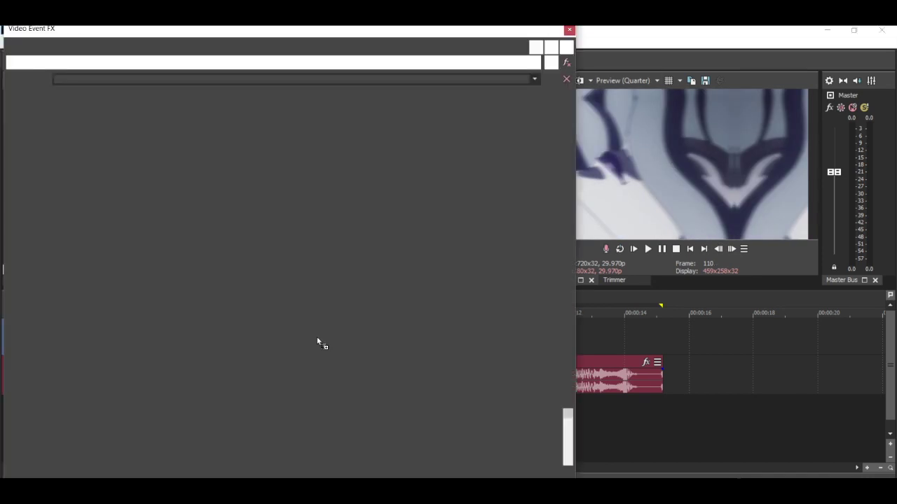
pyautogui.write('0.4')
pyautogui.press('Return')
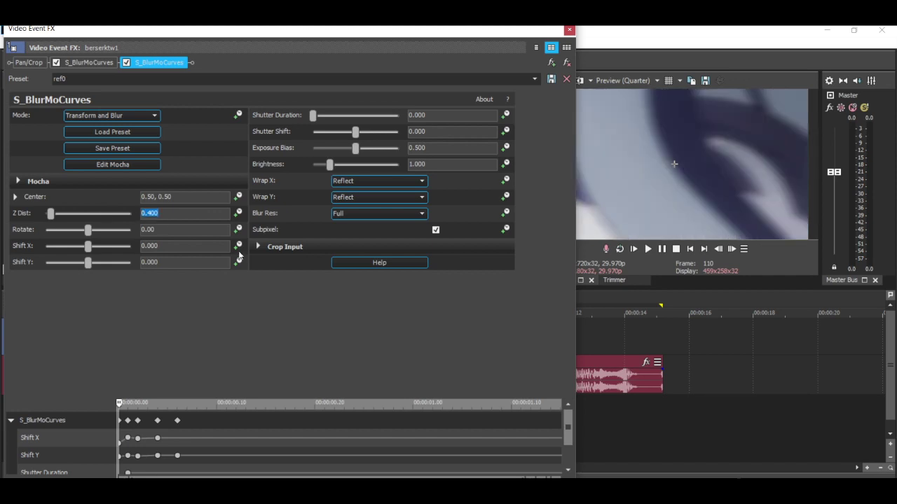
# Keyframe Z Dist at 0.900 on frame 112 and change that keyframe's interpolation type.
pyautogui.doubleClick(731, 249)
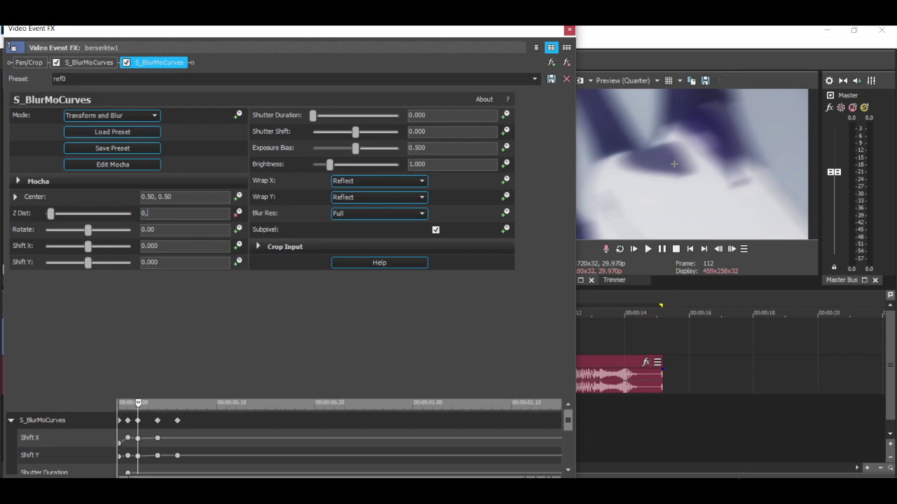
pyautogui.moveTo(569, 435); pyautogui.dragTo(568, 459)
pyautogui.rightClick(138, 460)
pyautogui.click(174, 379)
# Keyframe Z Dist at its default value on frame 153 and change that keyframe's interpolation type.
pyautogui.moveTo(482, 469); pyautogui.dragTo(542, 461)
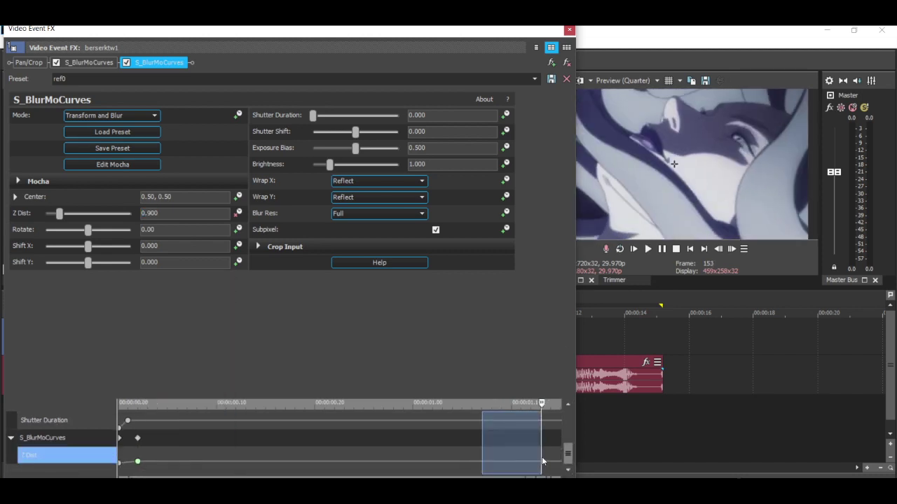
pyautogui.doubleClick(58, 215)
pyautogui.rightClick(541, 461)
pyautogui.click(576, 435)
# Lower Z Dist near the end of the clip, return to the first frame, and close the effect settings.
pyautogui.click(552, 458)
pyautogui.click(716, 250)
pyautogui.click(731, 253)
pyautogui.moveTo(62, 216); pyautogui.dragTo(54, 213)
pyautogui.moveTo(514, 426); pyautogui.dragTo(114, 428)
pyautogui.click(569, 30)
# Apply the S_DissolveShake xy preset to the second clip.
pyautogui.click(79, 187)
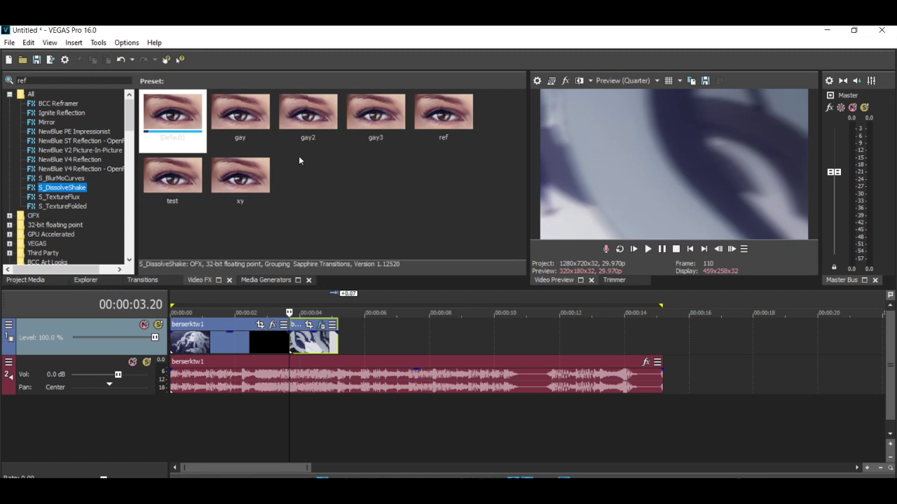
pyautogui.click(264, 168)
pyautogui.click(310, 345)
# Play back the second clip's time range to review the combined blur and shake effects.
pyautogui.press('space')
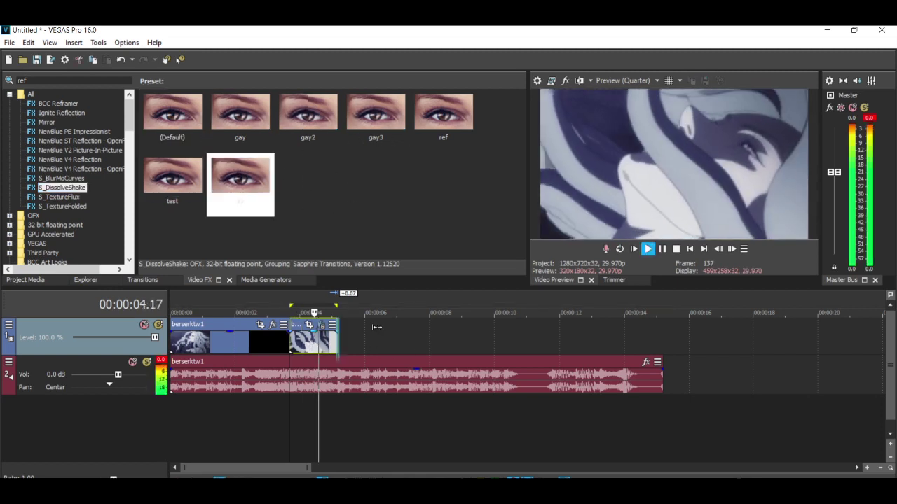
pyautogui.moveTo(339, 339); pyautogui.dragTo(290, 339)
pyautogui.click(620, 249)
pyautogui.click(648, 249)
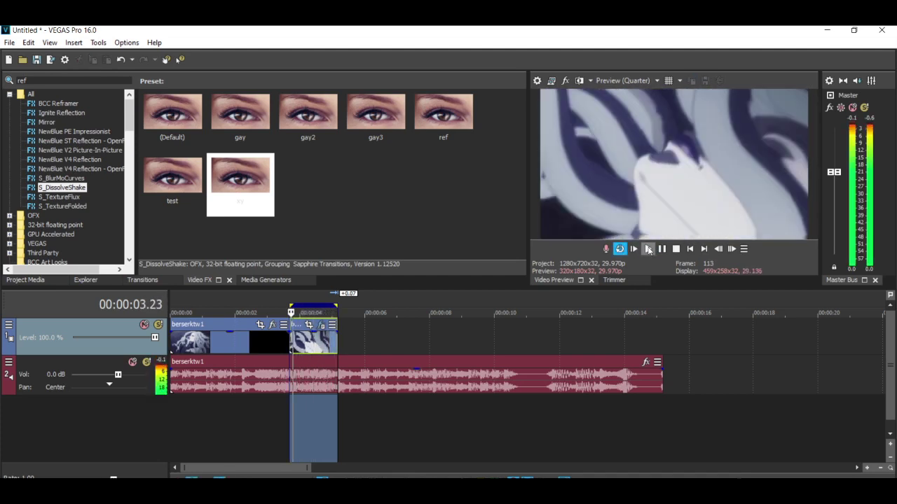
pyautogui.click(619, 250)
pyautogui.click(322, 326)
pyautogui.click(536, 80)
pyautogui.click(535, 80)
pyautogui.click(569, 31)
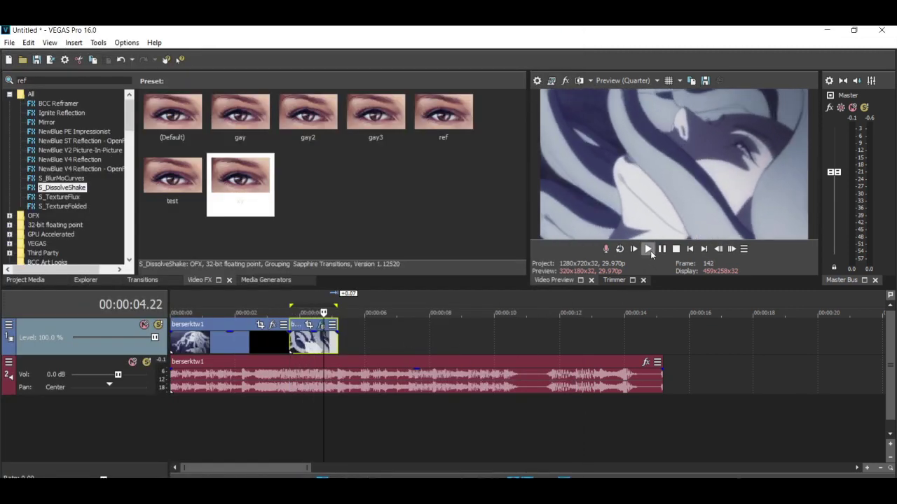
pyautogui.click(647, 250)
pyautogui.press('space')
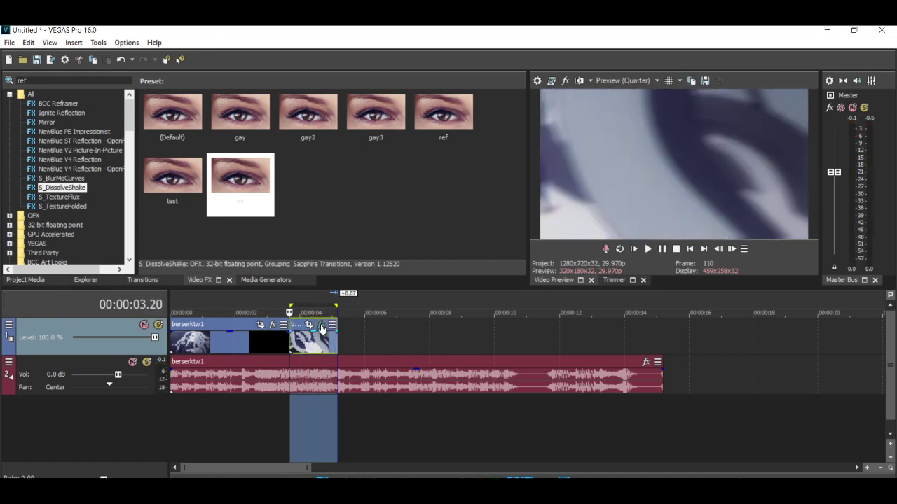
# Edit the X Rand Amp and Y Rand Amp end keyframes of the second clip's S_DissolveShake and close the effect settings.
pyautogui.click(321, 325)
pyautogui.moveTo(567, 455); pyautogui.dragTo(568, 460)
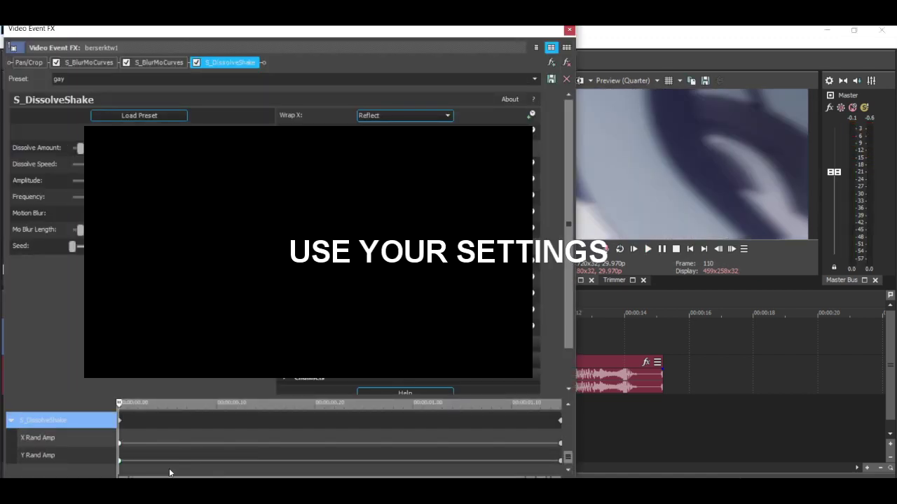
pyautogui.click(95, 459)
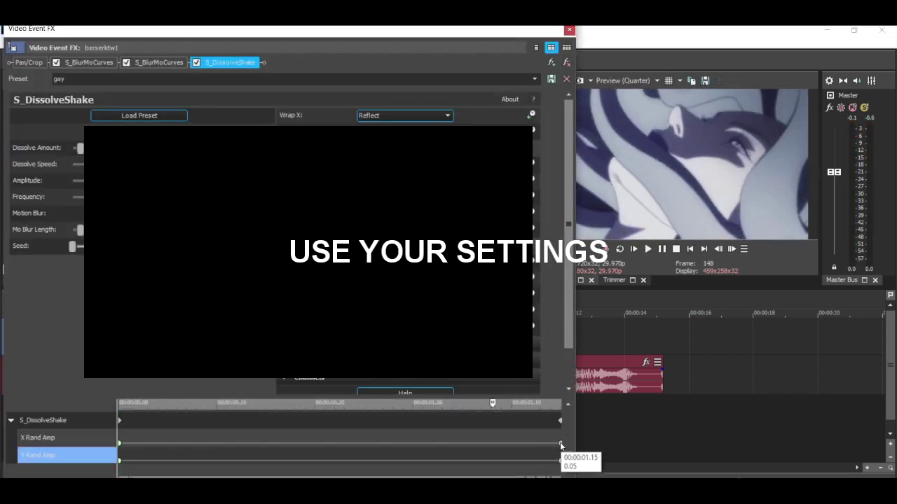
pyautogui.rightClick(560, 443)
pyautogui.click(599, 278)
pyautogui.click(561, 451)
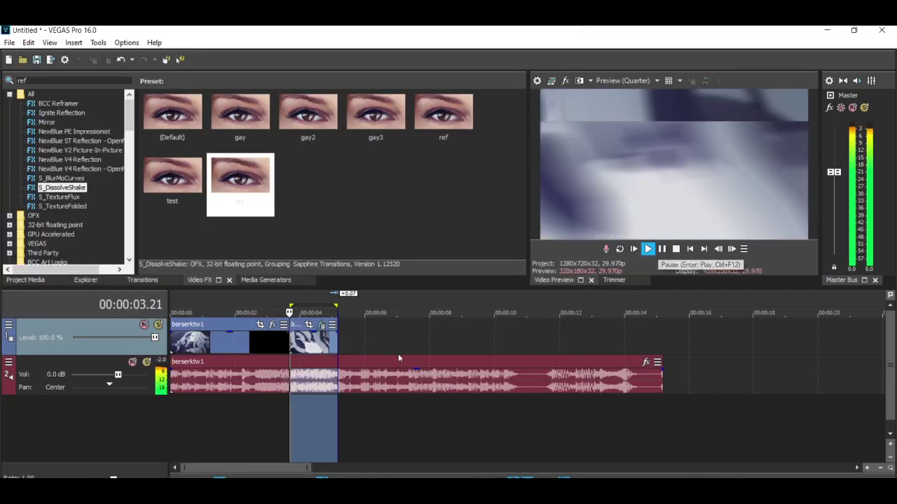
# Play back the second clip to check the adjusted shake, and pause playback.
pyautogui.click(315, 347)
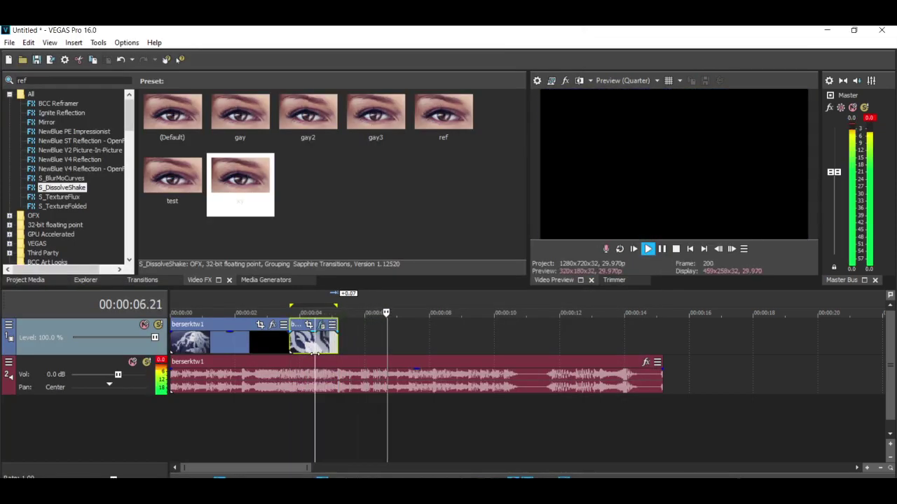
pyautogui.click(289, 412)
pyautogui.press('space')
pyautogui.press('space')
pyautogui.click(661, 250)
# Copy the second clip onto a new video track below the audio and extend the copy's end.
pyautogui.moveTo(313, 343); pyautogui.dragTo(313, 413)
pyautogui.moveTo(338, 415); pyautogui.dragTo(364, 414)
pyautogui.click(358, 415)
# Trim the start of the copied clip and place it directly after the second clip on the first track.
pyautogui.click(732, 249)
pyautogui.click(732, 249)
pyautogui.click(731, 249)
pyautogui.click(731, 249)
pyautogui.moveTo(289, 418); pyautogui.dragTo(350, 339)
pyautogui.click(337, 344)
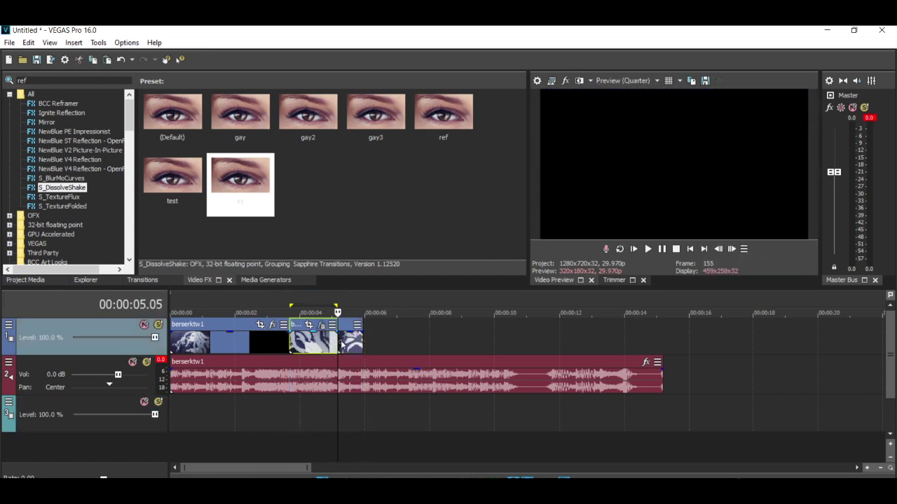
# Add end keyframes for X Rand Amp and Y Rand Amp in S_DissolveShake at the third clip's last frame, then return to its start.
pyautogui.scroll(3, 454, 316)
pyautogui.moveTo(554, 329); pyautogui.dragTo(554, 328)
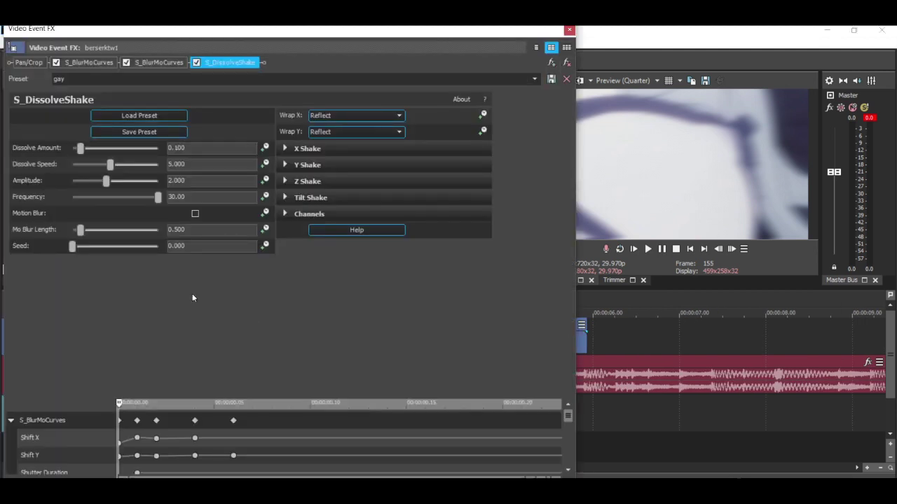
pyautogui.moveTo(566, 418); pyautogui.dragTo(563, 465)
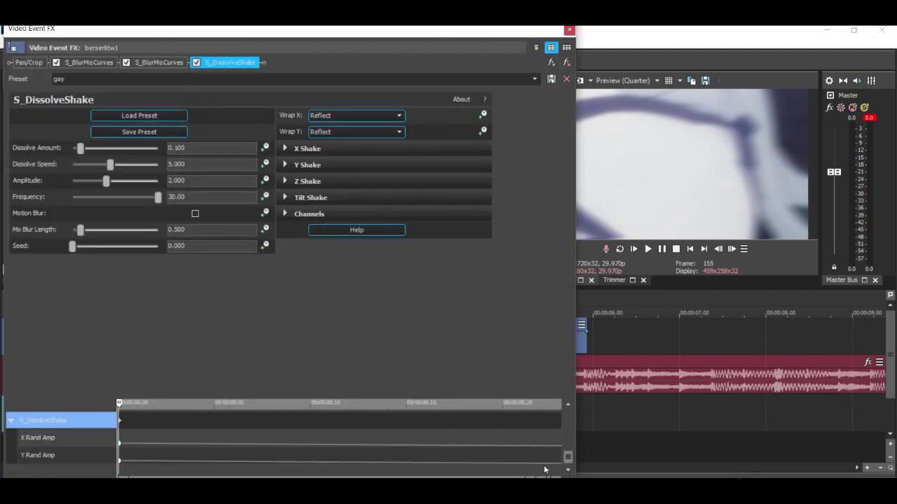
pyautogui.click(559, 422)
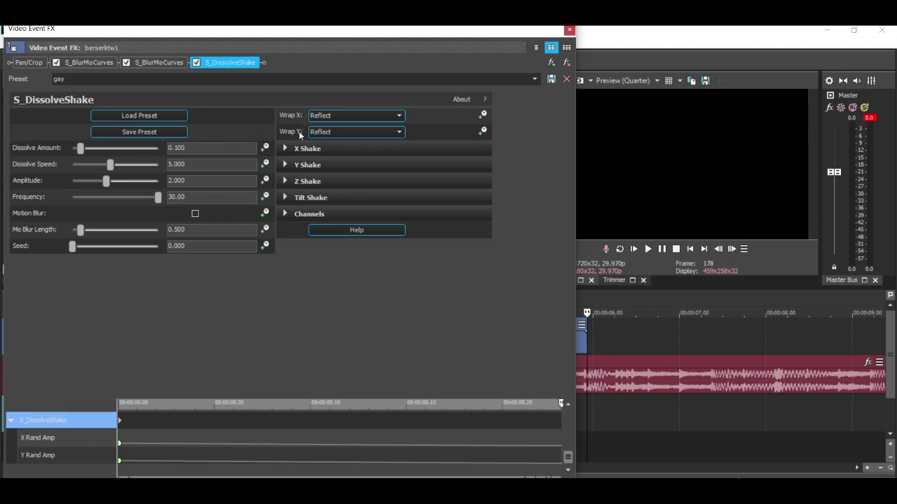
pyautogui.click(295, 213)
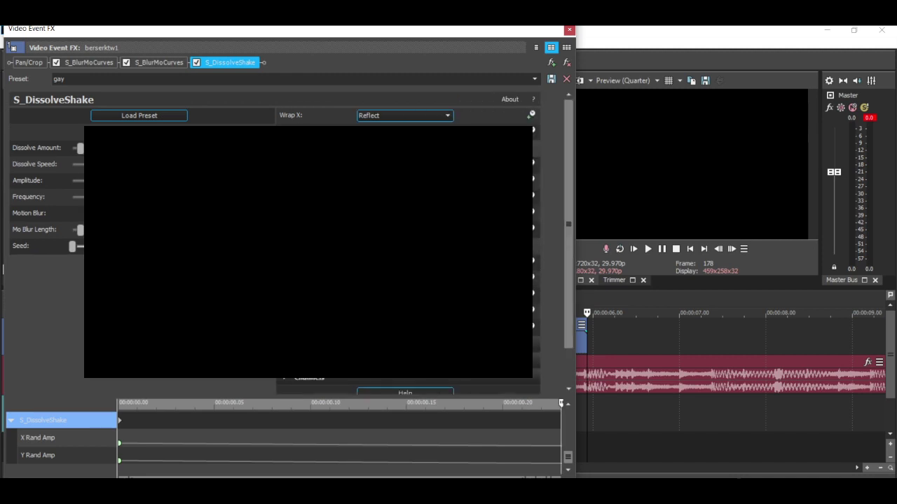
pyautogui.click(148, 66)
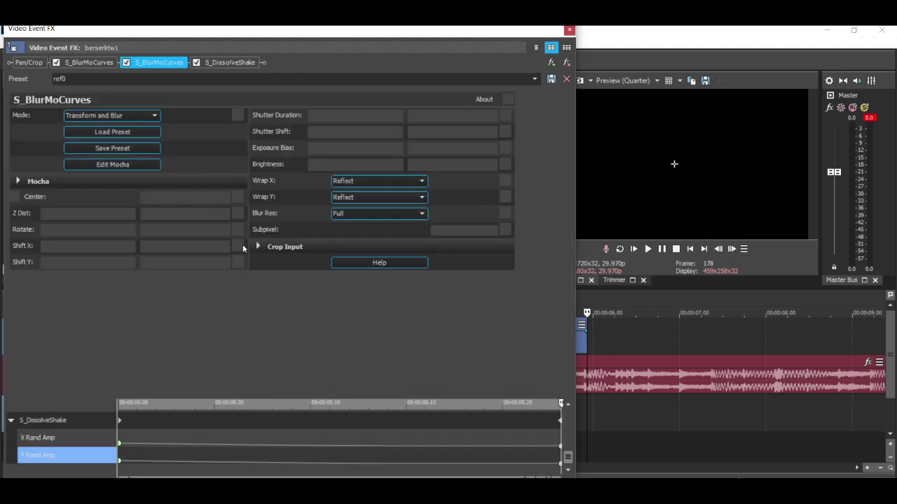
pyautogui.moveTo(171, 454); pyautogui.dragTo(93, 458)
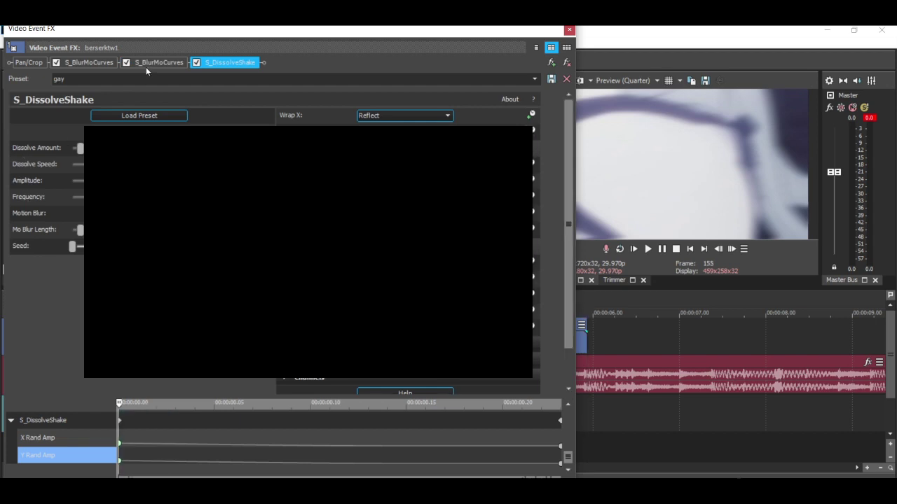
# Move the Center of the third clip's second S_BlurMoCurves effect to 0.00, 0.87.
pyautogui.click(145, 65)
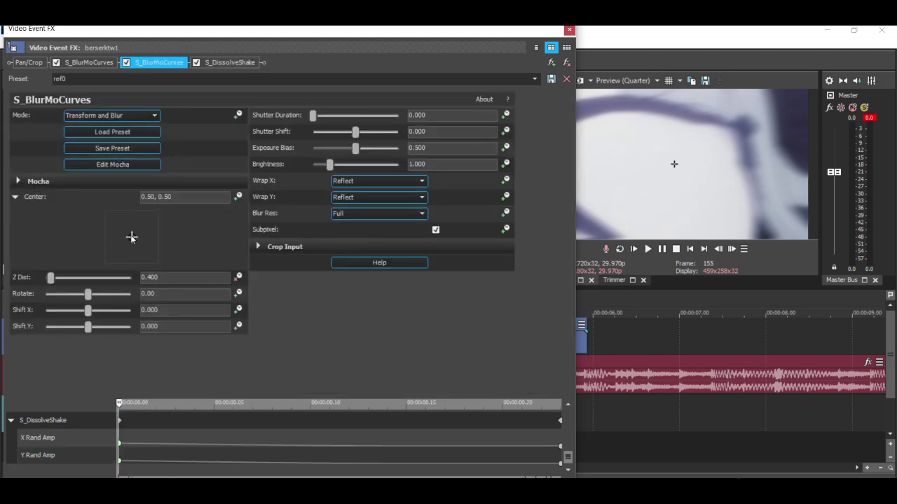
pyautogui.moveTo(114, 227); pyautogui.dragTo(17, 201)
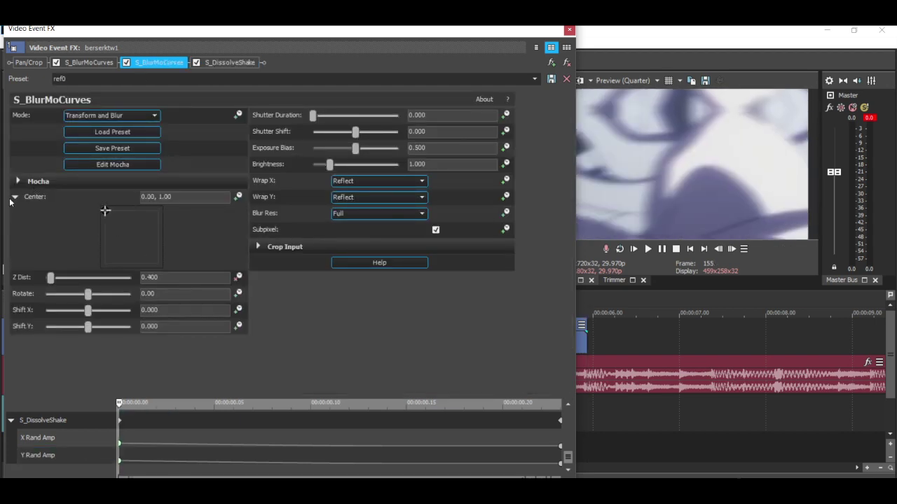
pyautogui.moveTo(2, 232); pyautogui.dragTo(1, 221)
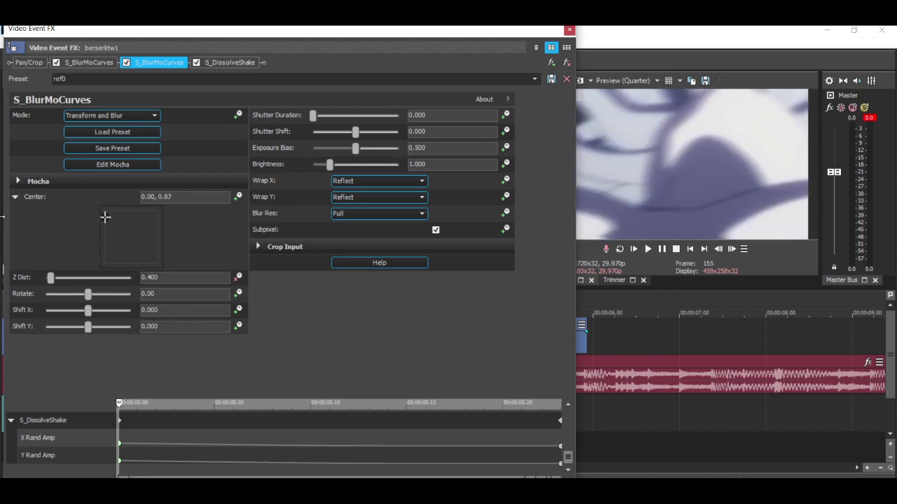
# Animate Center from 0.00, 0.87 on the third clip's first frame to the default 0.50, 0.50 one frame on, and preview it.
pyautogui.click(239, 198)
pyautogui.click(731, 249)
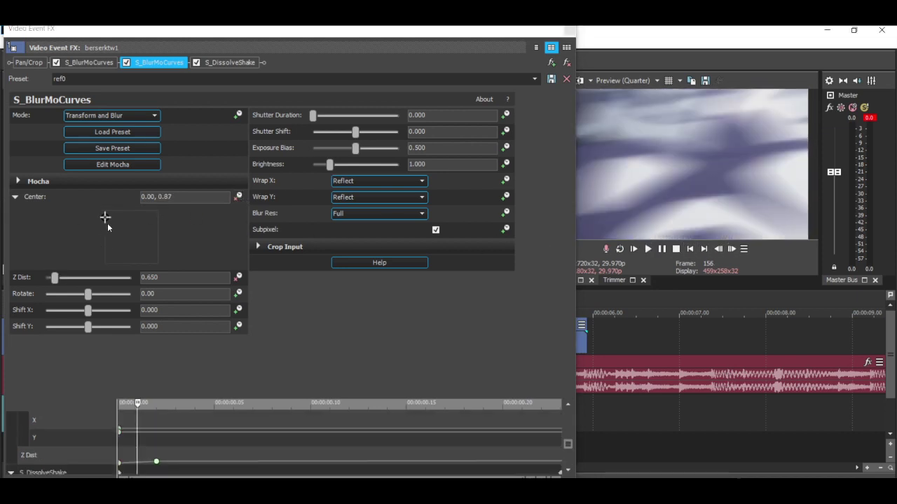
pyautogui.doubleClick(106, 218)
pyautogui.click(718, 249)
pyautogui.click(649, 250)
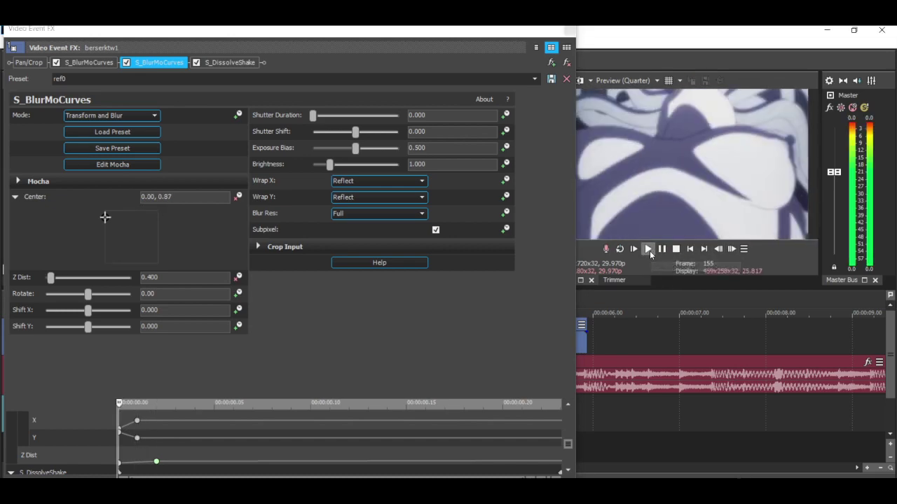
pyautogui.click(570, 31)
pyautogui.press('space')
# Add a Z Dist keyframe of 1.000 one frame before the third clip's last frame and change its interpolation type.
pyautogui.click(543, 341)
pyautogui.click(571, 326)
pyautogui.moveTo(567, 419); pyautogui.dragTo(565, 452)
pyautogui.moveTo(500, 456); pyautogui.dragTo(524, 455)
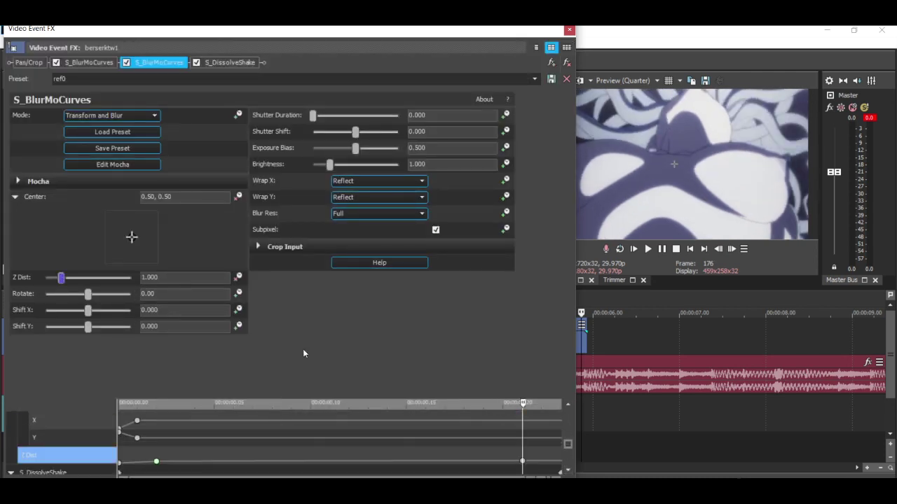
pyautogui.rightClick(522, 461)
pyautogui.click(538, 415)
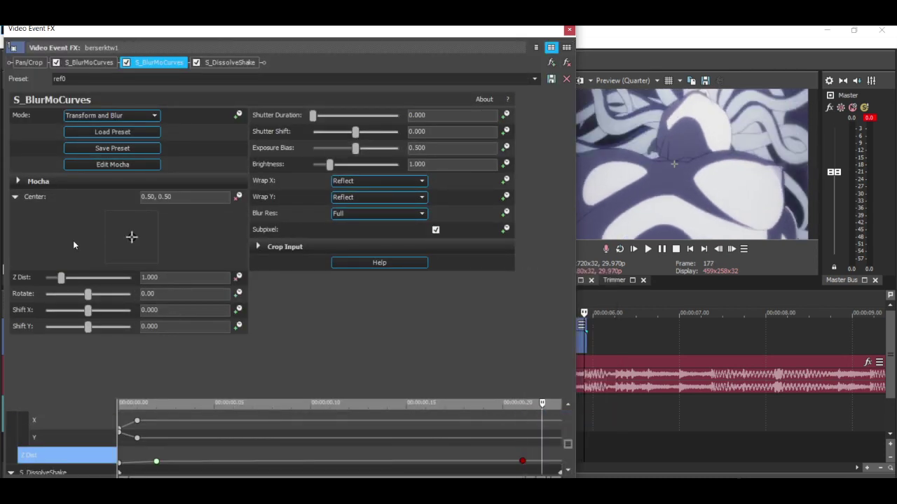
# Set Z Dist to 1.1 on the third clip's last frame.
pyautogui.moveTo(62, 278)
pyautogui.mouseDown()
pyautogui.moveTo(54, 278)
pyautogui.moveTo(63, 279)
pyautogui.mouseUp()
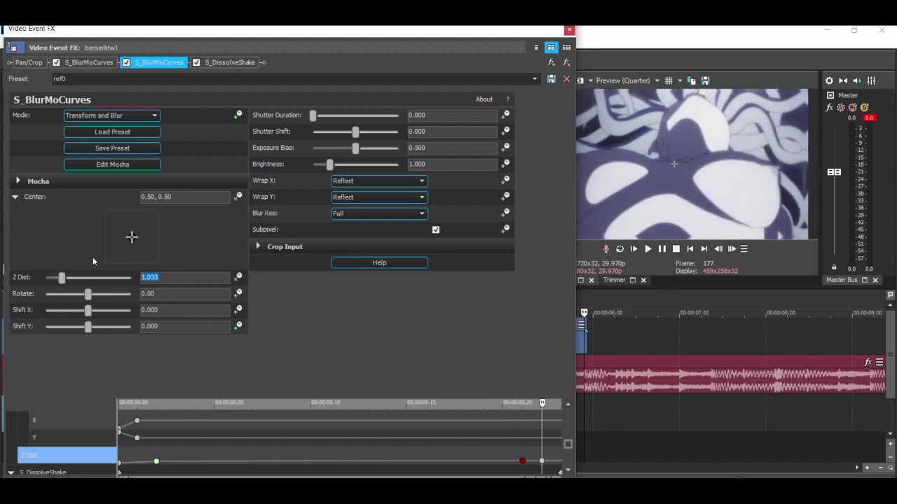
pyautogui.write('1.1')
pyautogui.press('Return')
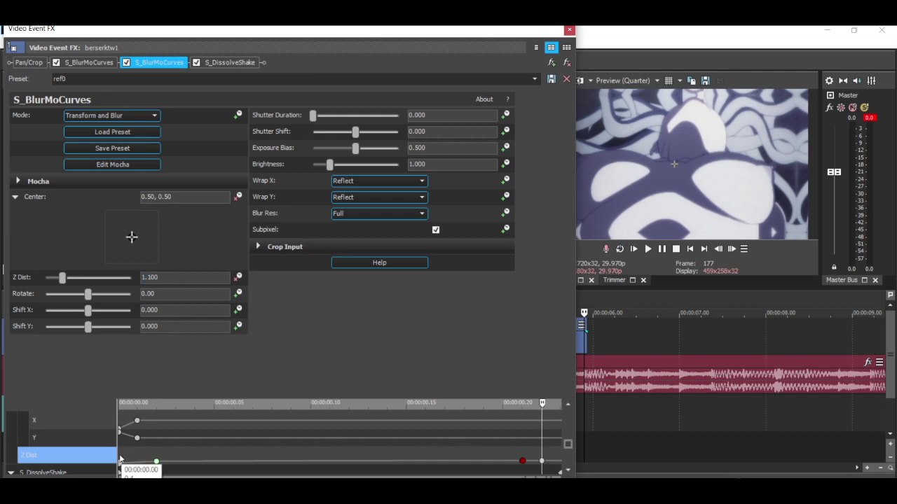
# Adjust the existing Z Dist keyframes, setting the one on the third clip's first frame to 1.000.
pyautogui.click(120, 458)
pyautogui.click(156, 461)
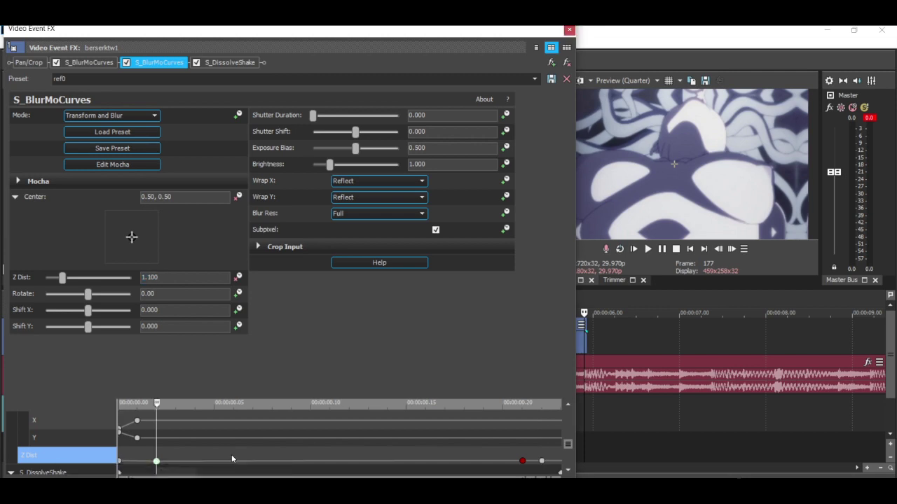
pyautogui.click(523, 462)
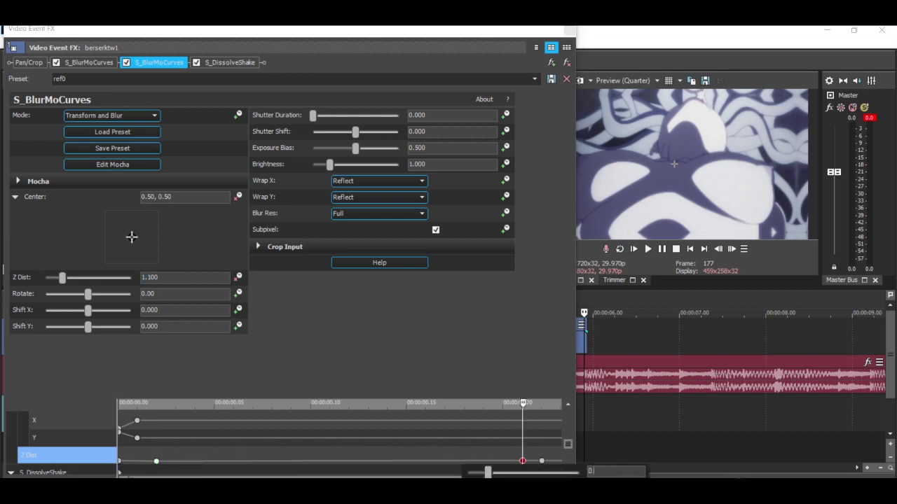
pyautogui.moveTo(471, 433); pyautogui.dragTo(118, 462)
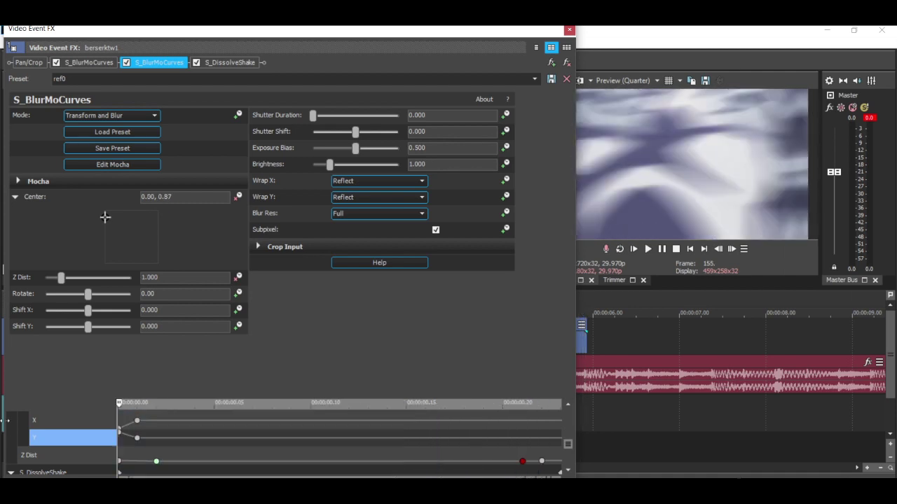
# Reset Shutter Duration to 1.000 on the first frame in the third clip's first S_BlurMoCurves effect, and close the effects window.
pyautogui.click(104, 65)
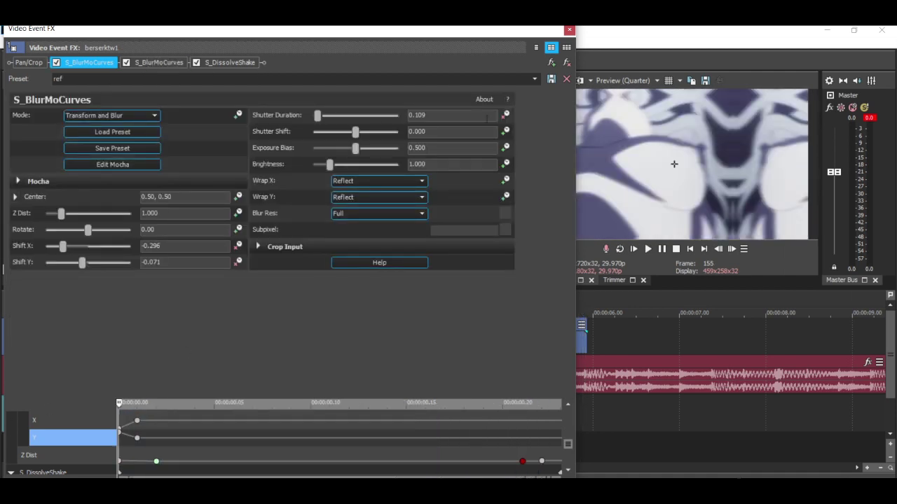
pyautogui.doubleClick(312, 116)
pyautogui.click(569, 30)
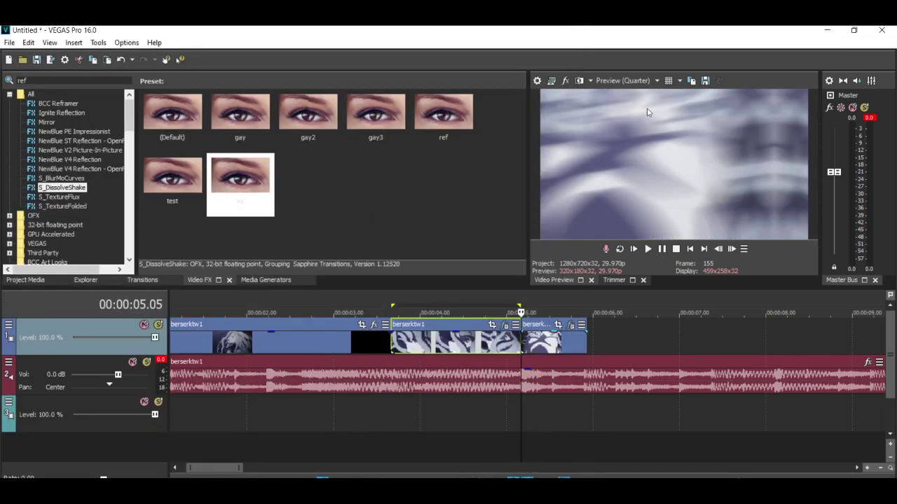
# Step through the third clip's opening frames and play the transition to check the blur.
pyautogui.click(732, 249)
pyautogui.click(731, 250)
pyautogui.click(719, 249)
pyautogui.click(719, 249)
pyautogui.click(647, 249)
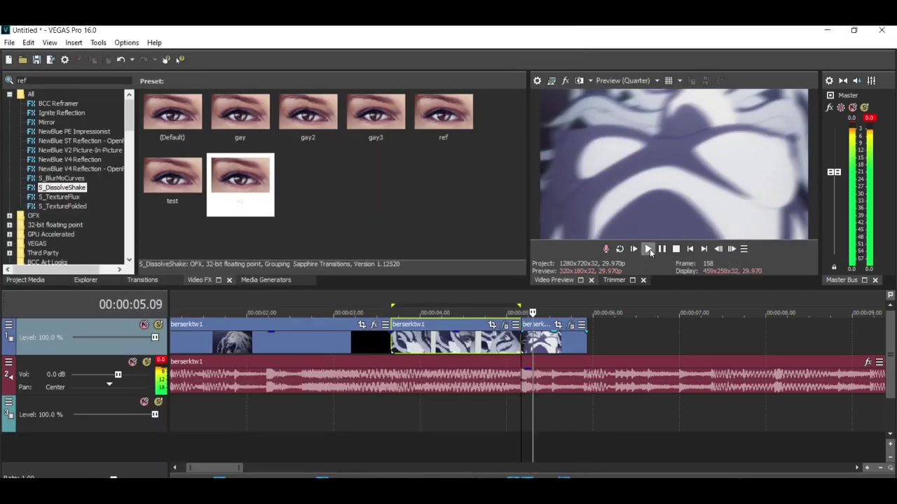
pyautogui.press('space')
pyautogui.click(546, 313)
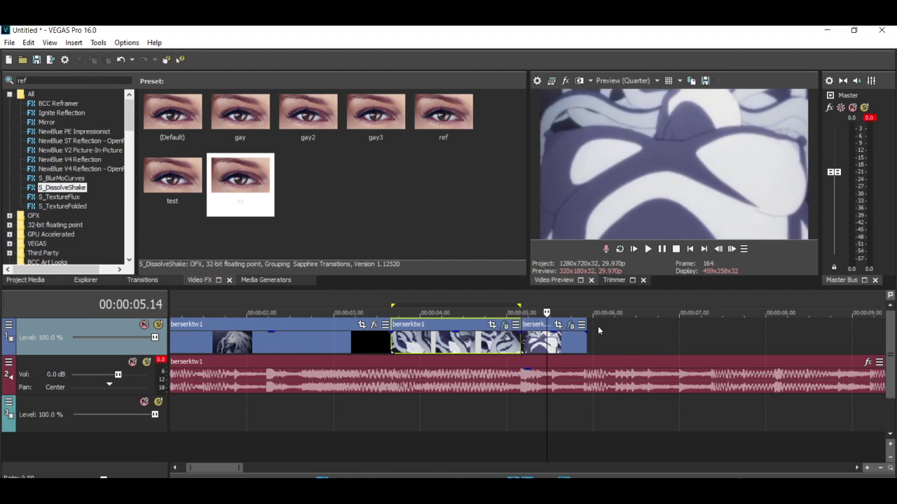
# Set Shift X to -0.037 on the first frame in the third clip's first S_BlurMoCurves effect and preview it.
pyautogui.click(520, 344)
pyautogui.click(571, 325)
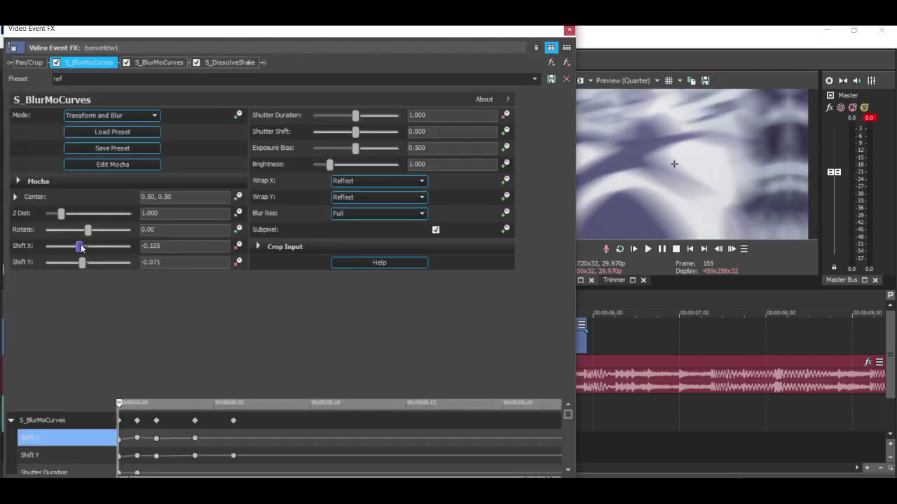
pyautogui.moveTo(78, 247); pyautogui.dragTo(96, 250)
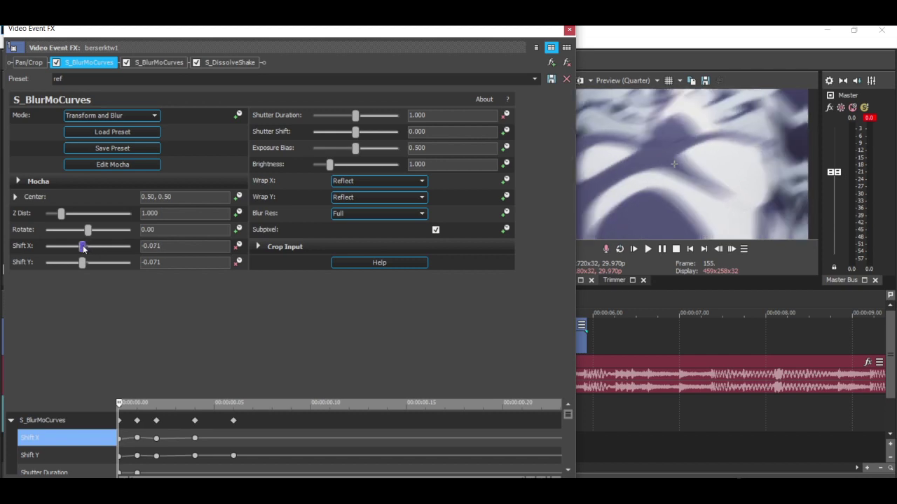
pyautogui.click(731, 249)
pyautogui.click(719, 249)
pyautogui.click(648, 248)
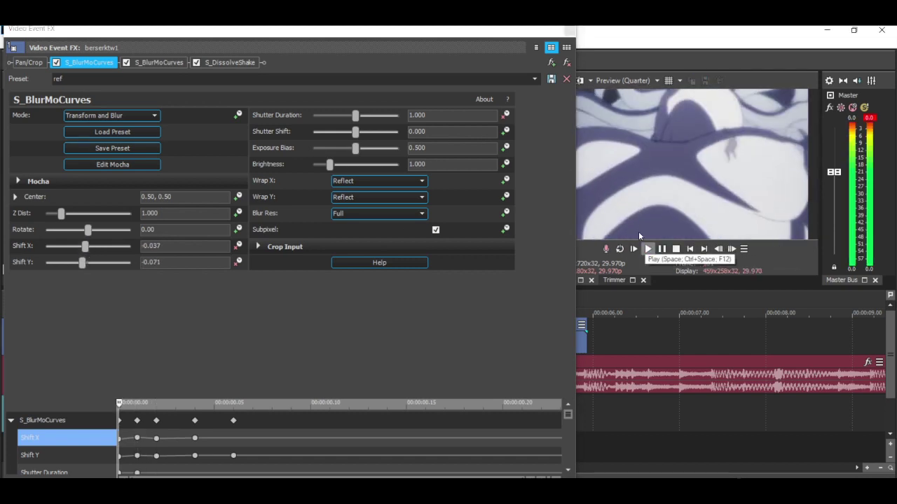
# Extend the loop region to the end of the third clip and play back the transition between the second and third clips.
pyautogui.click(596, 349)
pyautogui.click(588, 347)
pyautogui.click(507, 340)
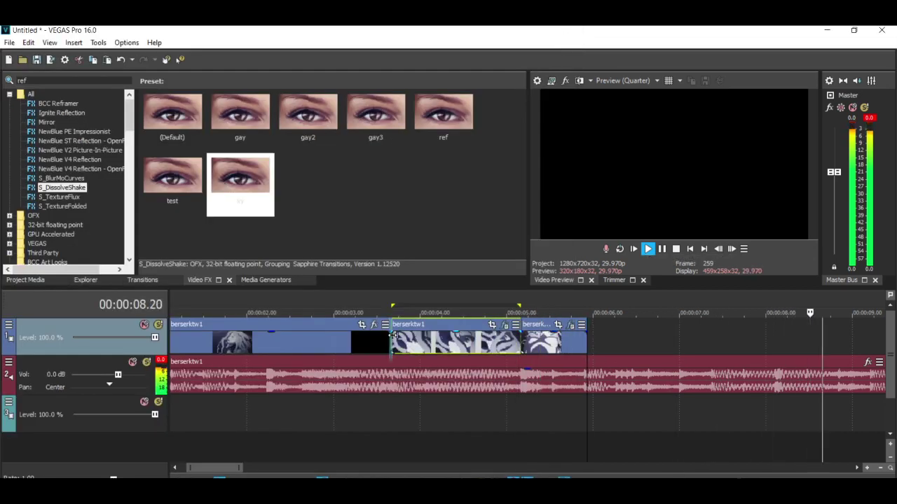
pyautogui.press('space')
pyautogui.moveTo(519, 306); pyautogui.dragTo(587, 306)
pyautogui.press('q')
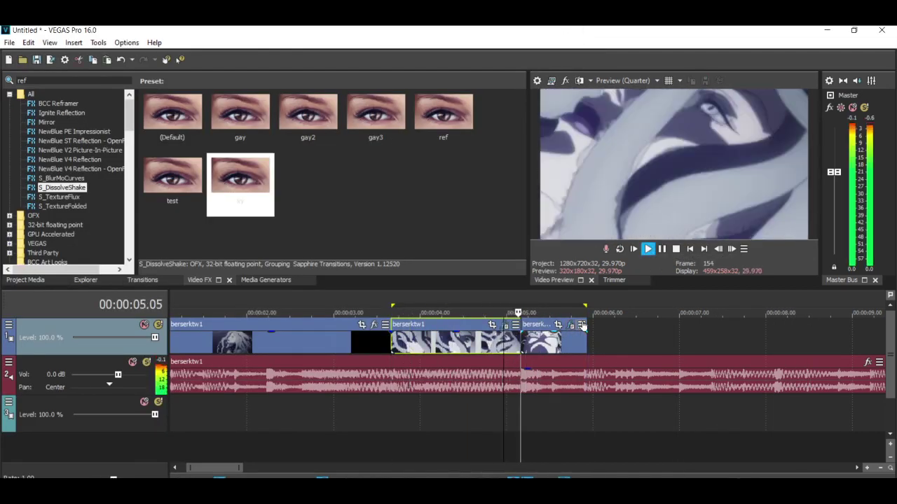
pyautogui.click(649, 251)
pyautogui.click(648, 250)
pyautogui.click(649, 250)
pyautogui.click(648, 250)
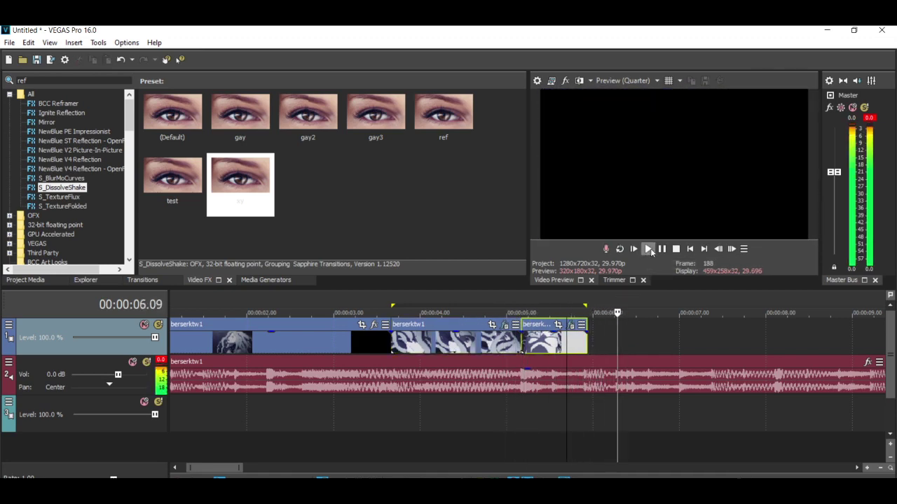
pyautogui.click(660, 254)
# Copy the second clip onto the video track below the audio, extend its end, and trim its start to the third clip's end.
pyautogui.click(467, 345)
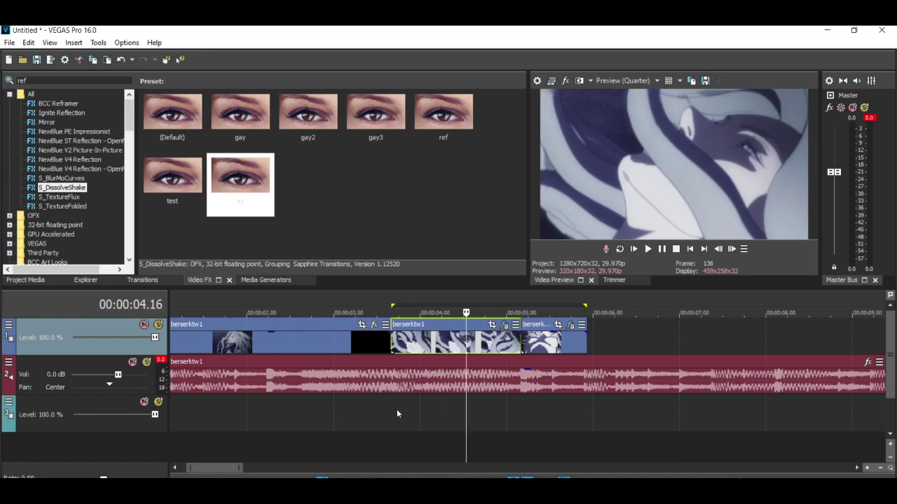
pyautogui.click(396, 413)
pyautogui.hotkey('ctrl', 'v')
pyautogui.moveTo(702, 415); pyautogui.dragTo(713, 416)
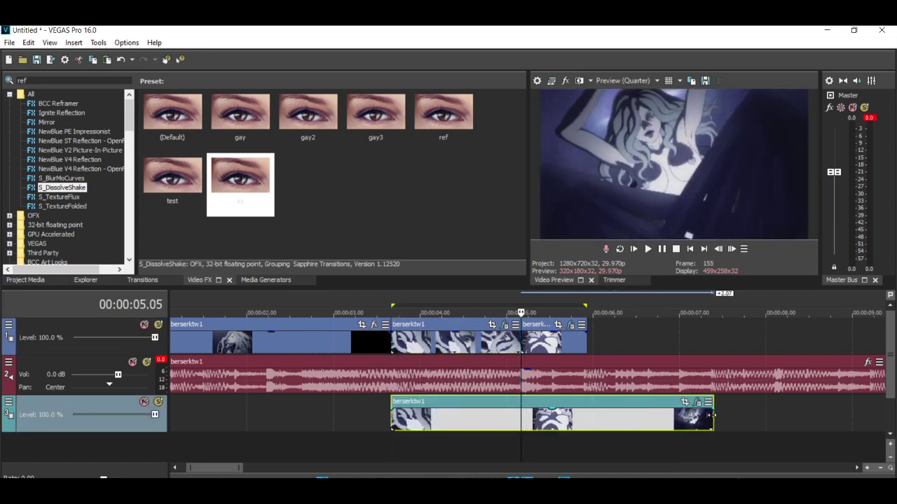
pyautogui.moveTo(391, 415); pyautogui.dragTo(736, 417)
# Step frame by frame towards the end of the copied clip to examine possible cut points.
pyautogui.click(704, 413)
pyautogui.click(731, 249)
pyautogui.click(731, 249)
pyautogui.click(732, 249)
pyautogui.click(731, 250)
pyautogui.click(732, 249)
pyautogui.click(732, 249)
pyautogui.click(732, 248)
pyautogui.click(732, 248)
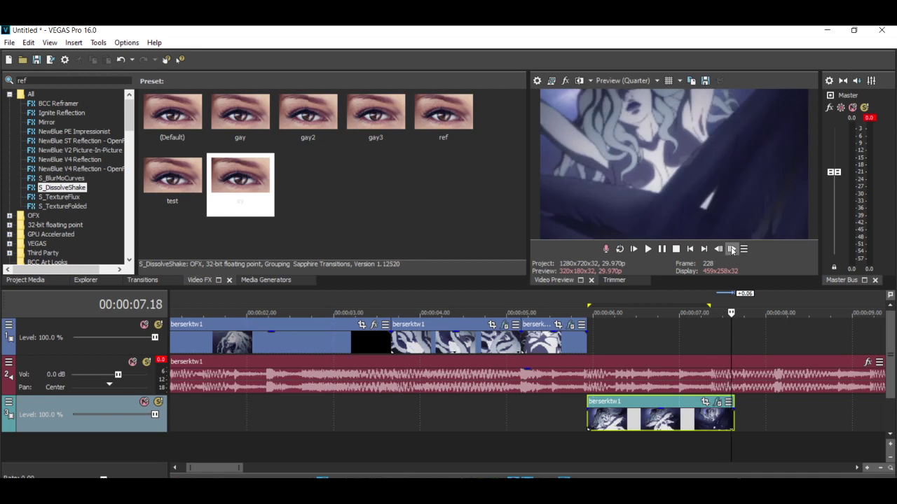
pyautogui.click(732, 248)
pyautogui.click(732, 248)
# Extend the copied clip's end further and review its added frames against the audio.
pyautogui.moveTo(732, 414); pyautogui.dragTo(765, 418)
pyautogui.click(733, 249)
pyautogui.click(733, 249)
pyautogui.click(732, 248)
pyautogui.click(733, 248)
pyautogui.click(733, 249)
pyautogui.click(732, 249)
pyautogui.click(732, 249)
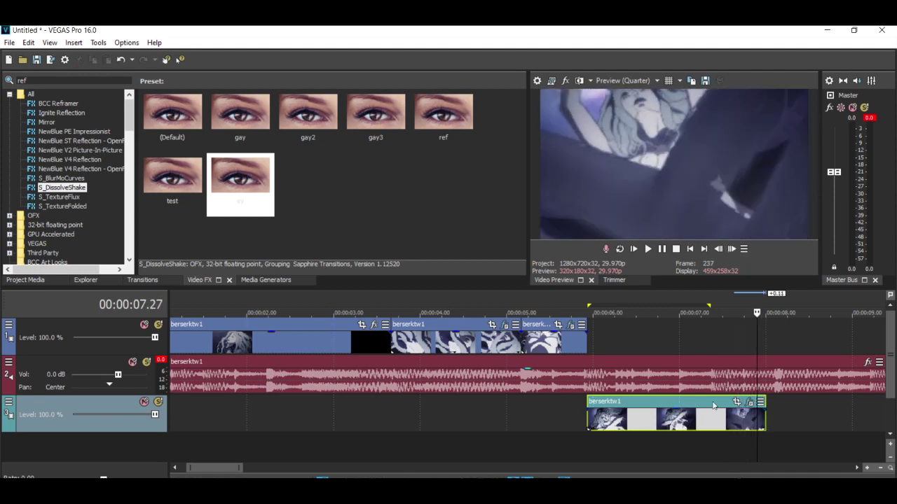
pyautogui.click(703, 445)
pyautogui.click(648, 249)
pyautogui.click(661, 248)
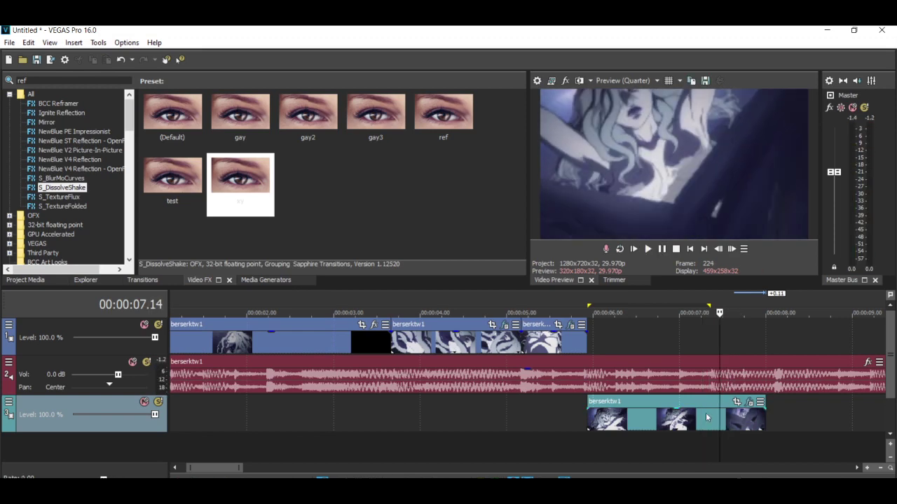
# Trim the copied clip's end to 00:00:07.11 and move it onto the first track directly after the third clip.
pyautogui.click(706, 413)
pyautogui.click(733, 250)
pyautogui.click(732, 249)
pyautogui.click(732, 249)
pyautogui.click(718, 249)
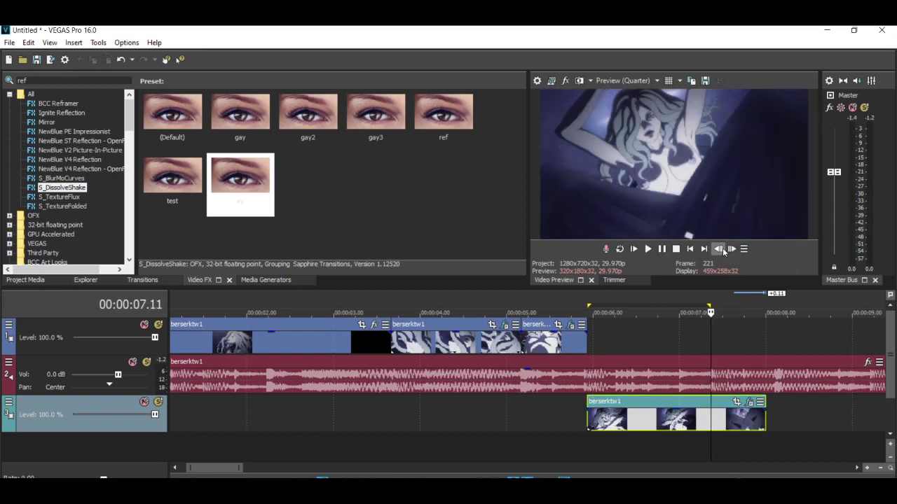
pyautogui.moveTo(766, 417); pyautogui.dragTo(710, 418)
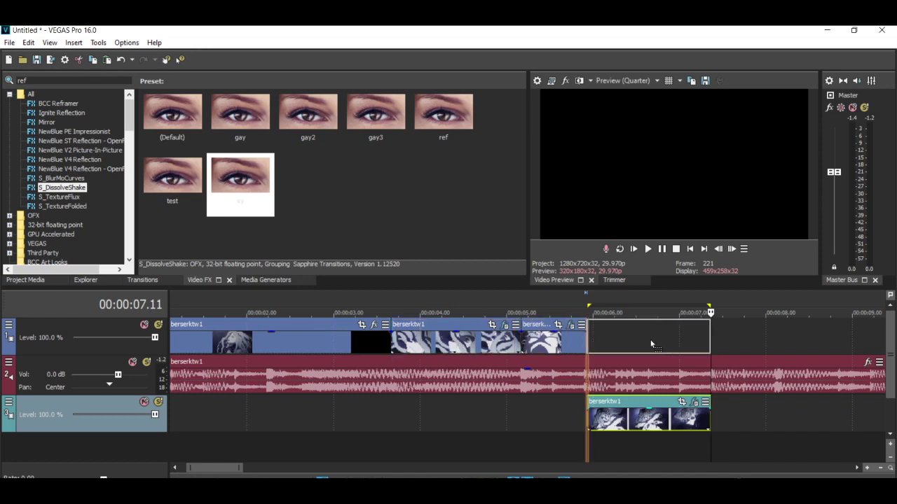
pyautogui.moveTo(651, 344); pyautogui.dragTo(651, 342)
# In the fourth clip's second S_BlurMoCurves effect, add a Z Dist keyframe at 00:00:01.11 and change its interpolation type.
pyautogui.click(694, 325)
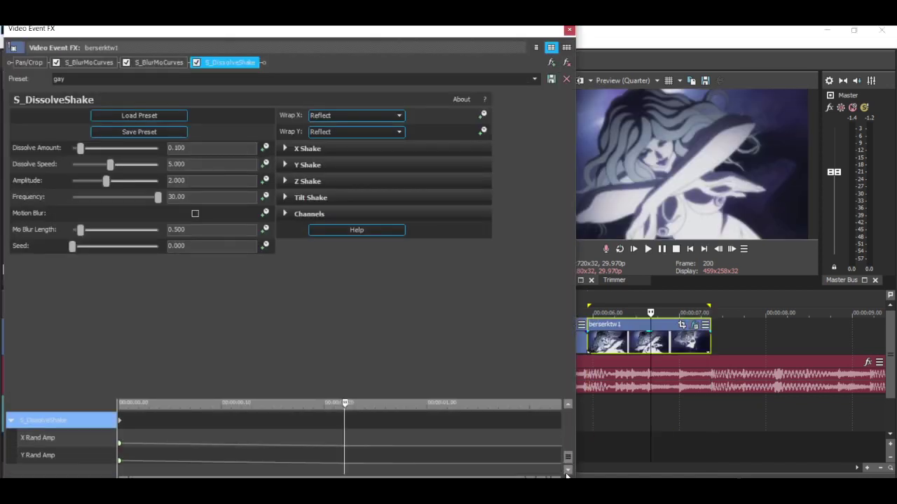
pyautogui.moveTo(567, 456); pyautogui.dragTo(567, 445)
pyautogui.moveTo(470, 438); pyautogui.dragTo(540, 438)
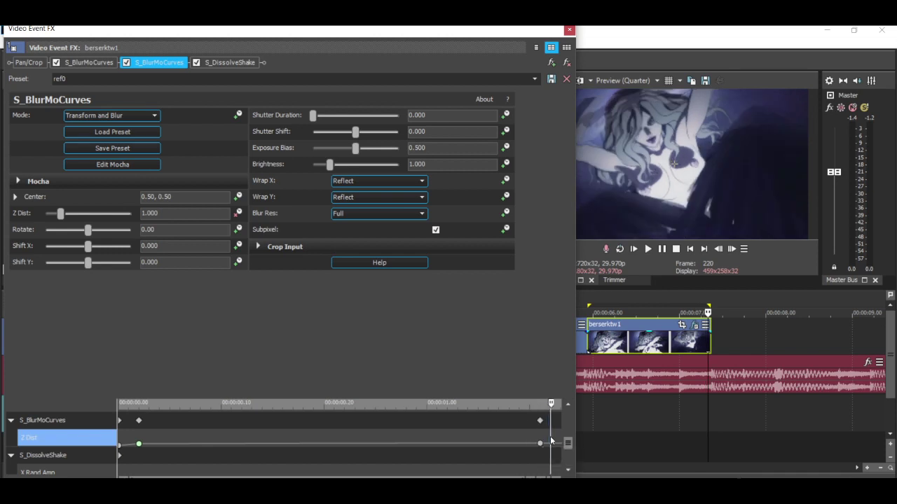
pyautogui.rightClick(540, 443)
pyautogui.click(564, 414)
# Set Z Dist to 0.3 on the fourth clip's last frame after trying 0.5.
pyautogui.click(548, 438)
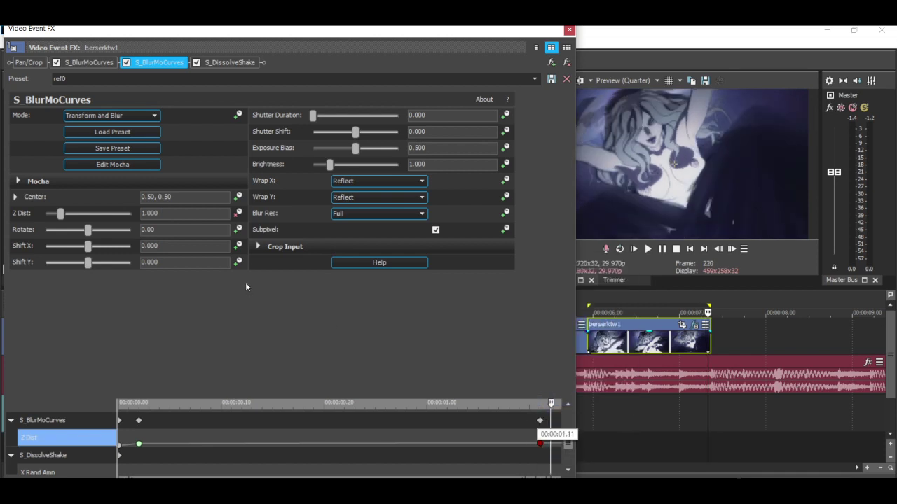
pyautogui.moveTo(61, 215); pyautogui.dragTo(2, 214)
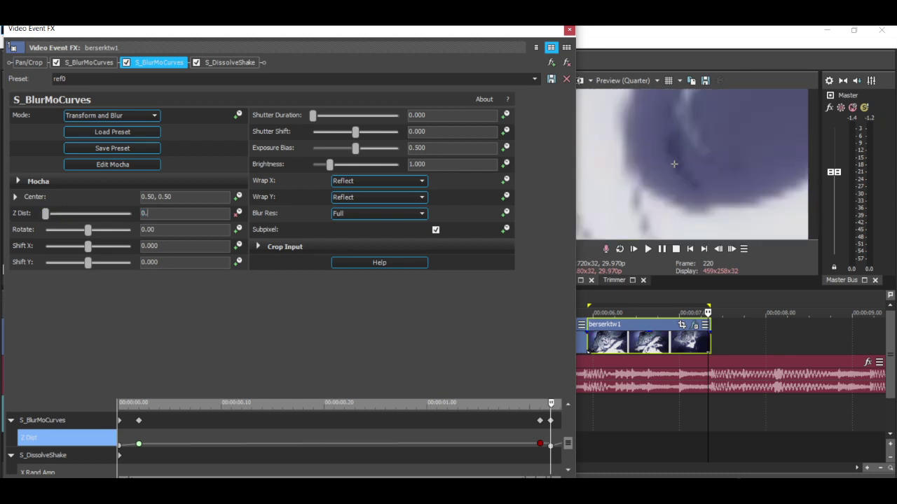
pyautogui.write('4')
pyautogui.press('Return')
pyautogui.write('0.5')
pyautogui.press('Return')
pyautogui.write('0.3')
pyautogui.press('Return')
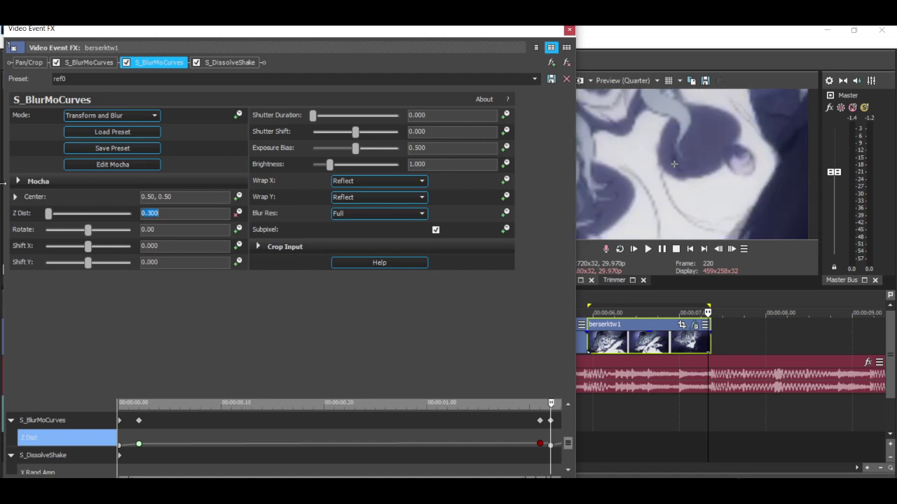
# Animate Center from 0.50, 0.50 one frame before the fourth clip's end to 0.61, 0.20 on its last frame, and uncover the preview.
pyautogui.click(15, 197)
pyautogui.press('Left')
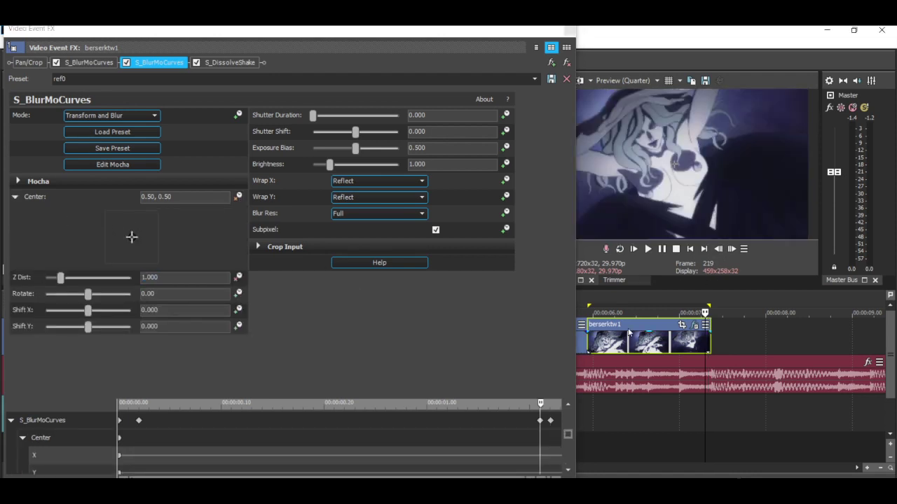
pyautogui.click(83, 454)
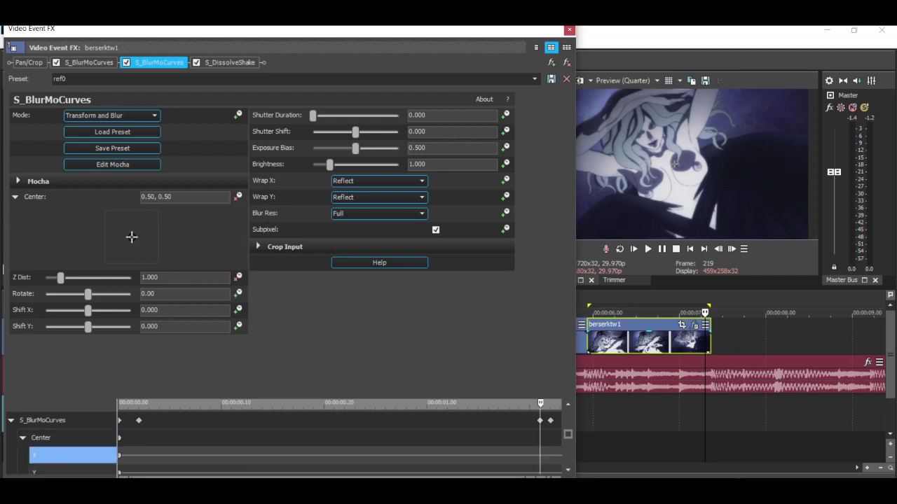
pyautogui.click(738, 251)
pyautogui.moveTo(131, 237)
pyautogui.mouseDown()
pyautogui.moveTo(133, 262)
pyautogui.moveTo(138, 253)
pyautogui.mouseUp()
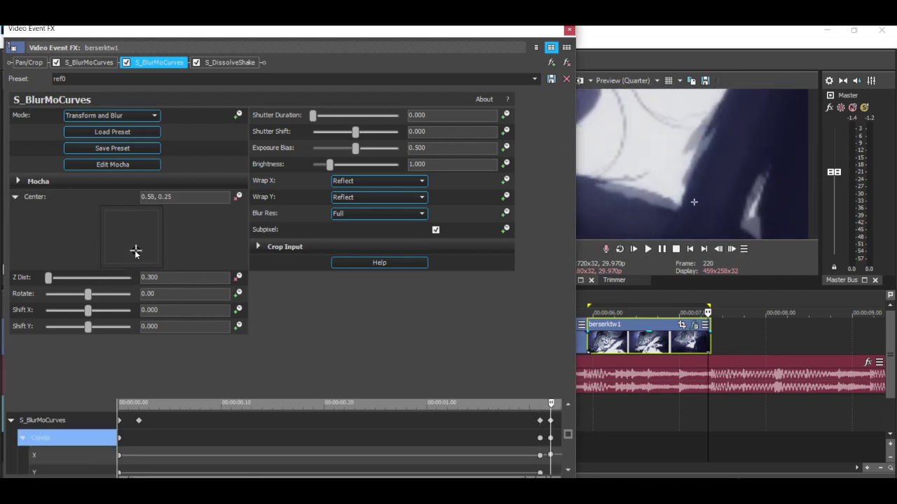
pyautogui.moveTo(280, 28); pyautogui.dragTo(169, 34)
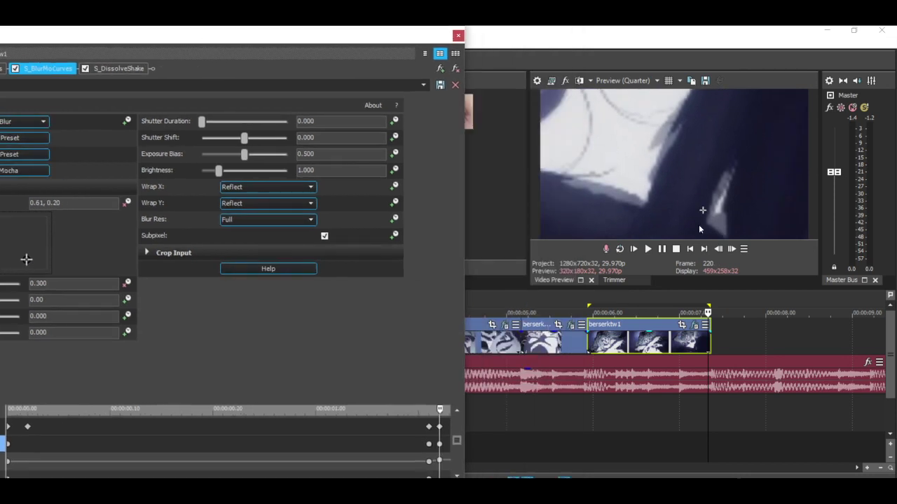
# Check the fourth clip's last frames, close its effect settings and play back its ending.
pyautogui.click(731, 248)
pyautogui.click(719, 250)
pyautogui.click(720, 250)
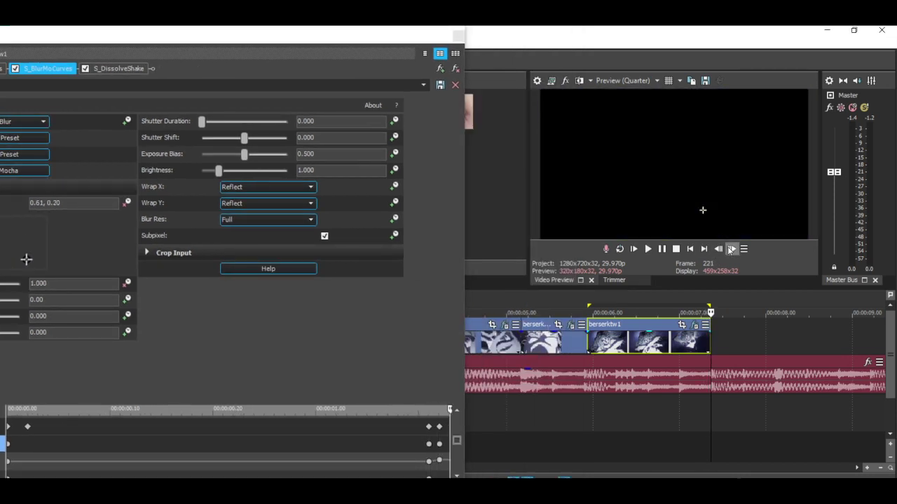
pyautogui.click(589, 355)
pyautogui.click(458, 35)
pyautogui.doubleClick(708, 349)
pyautogui.click(648, 249)
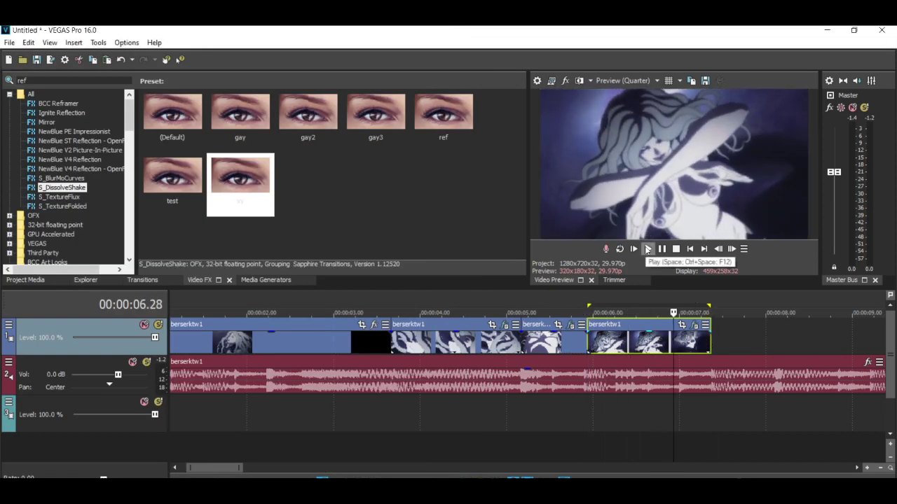
pyautogui.press('space')
pyautogui.click(554, 436)
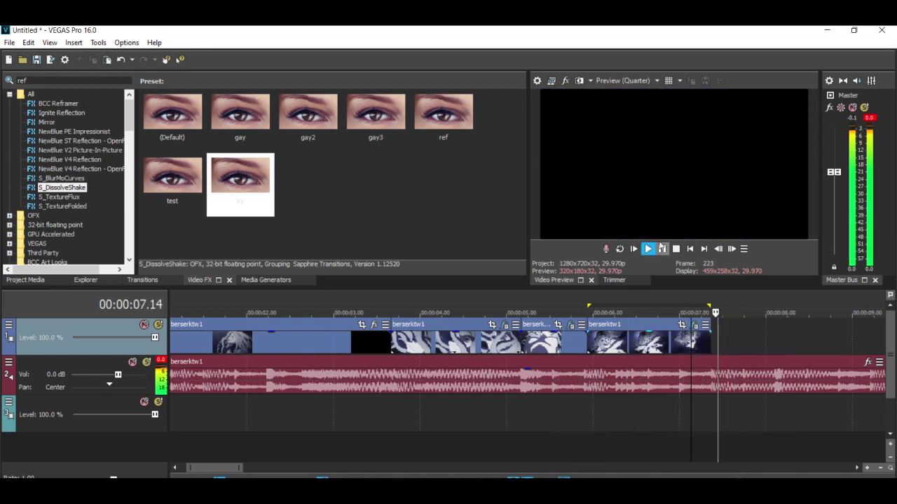
pyautogui.click(660, 252)
pyautogui.click(674, 348)
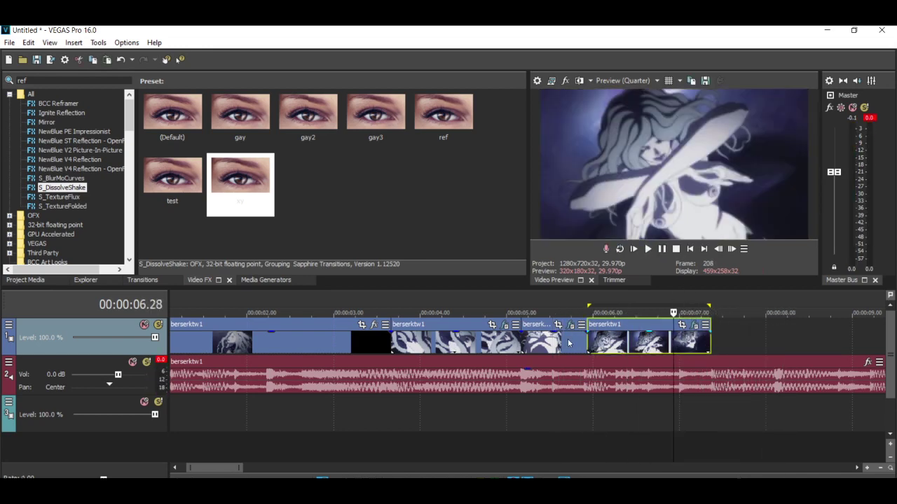
# Paste a copy of the third clip onto the third track and extend its end to about 00:00:08.04.
pyautogui.click(563, 342)
pyautogui.click(520, 422)
pyautogui.hotkey('ctrl', 'v')
pyautogui.moveTo(587, 414); pyautogui.dragTo(777, 405)
# Trim the copy's start and place it on the first track directly after the fourth clip, ending at 00:00:08.04.
pyautogui.moveTo(522, 418); pyautogui.dragTo(734, 350)
pyautogui.moveTo(708, 426); pyautogui.dragTo(775, 421)
pyautogui.click(744, 356)
pyautogui.moveTo(742, 355); pyautogui.dragTo(560, 340)
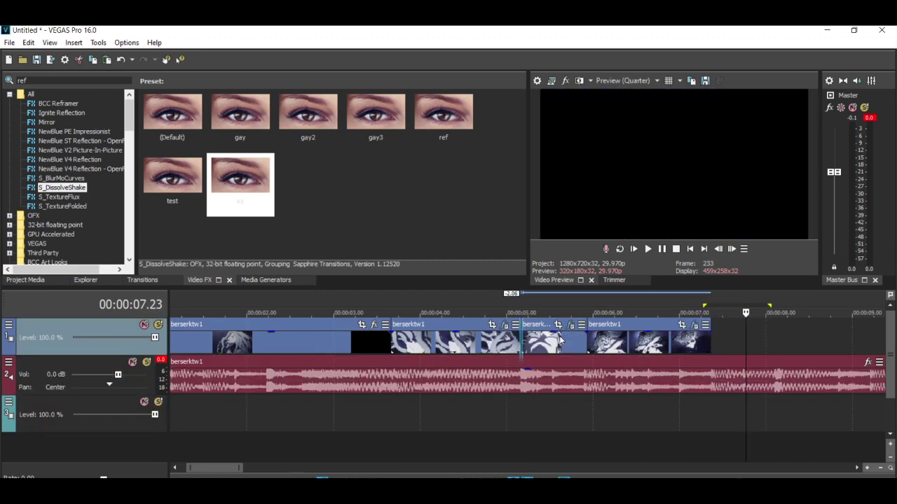
pyautogui.moveTo(731, 334); pyautogui.dragTo(751, 341)
pyautogui.click(780, 339)
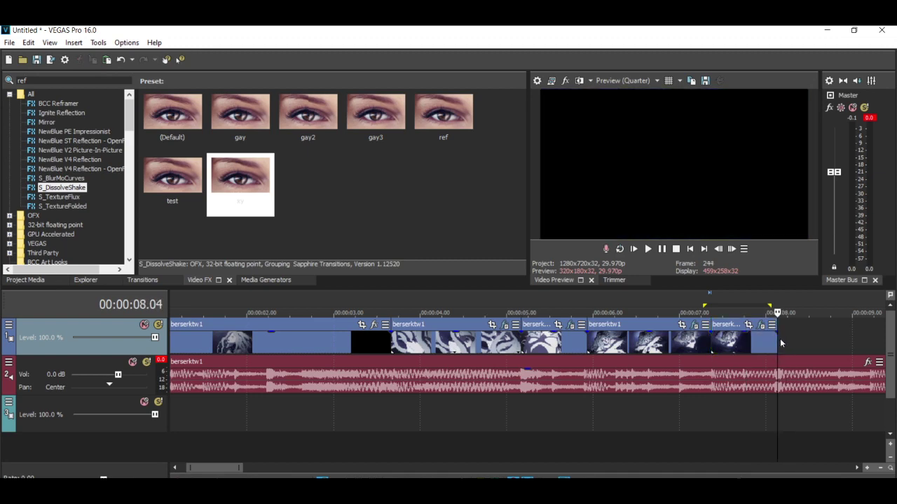
# Play back the sequence from the second clip through the fifth clip to check the transitions.
pyautogui.keyDown('shift'); pyautogui.click(386, 343); pyautogui.keyUp('shift')
pyautogui.press('space')
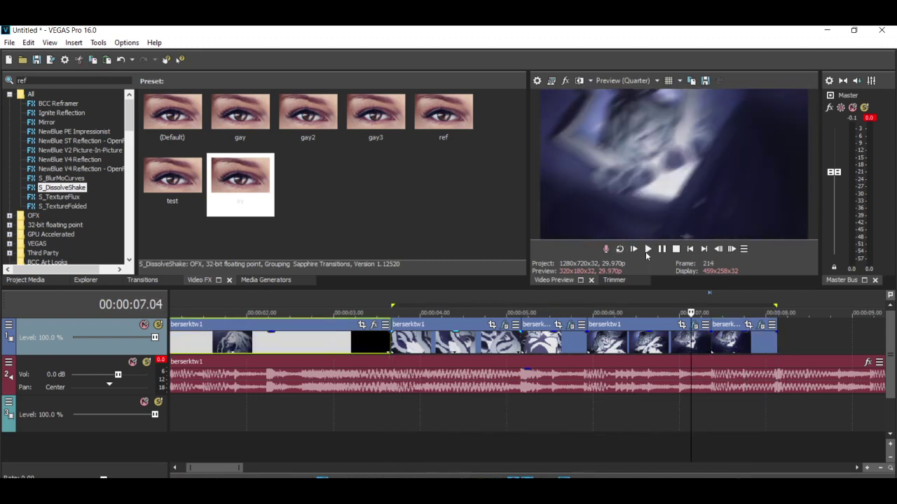
pyautogui.click(648, 249)
pyautogui.click(532, 339)
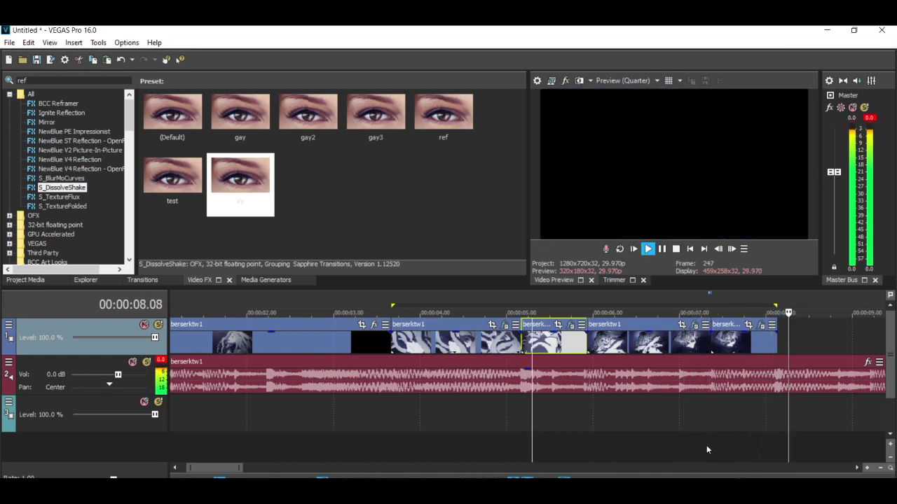
pyautogui.click(706, 445)
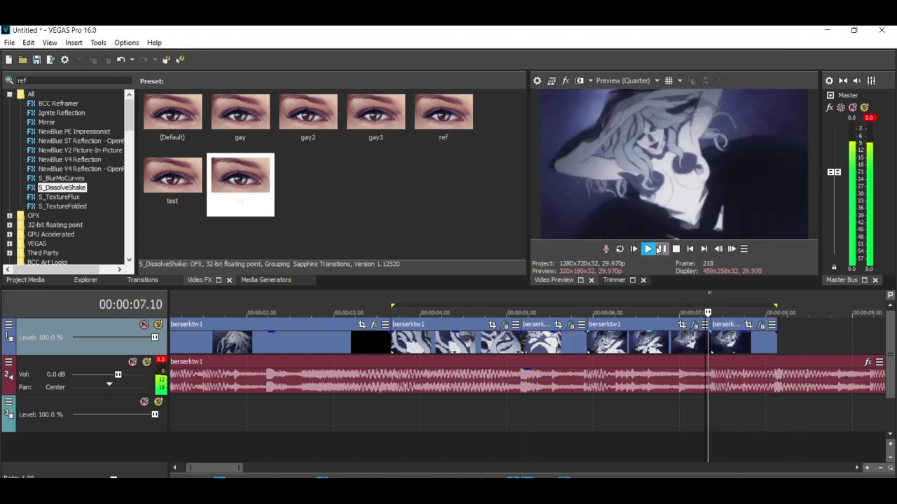
pyautogui.click(756, 436)
pyautogui.click(647, 249)
pyautogui.click(456, 448)
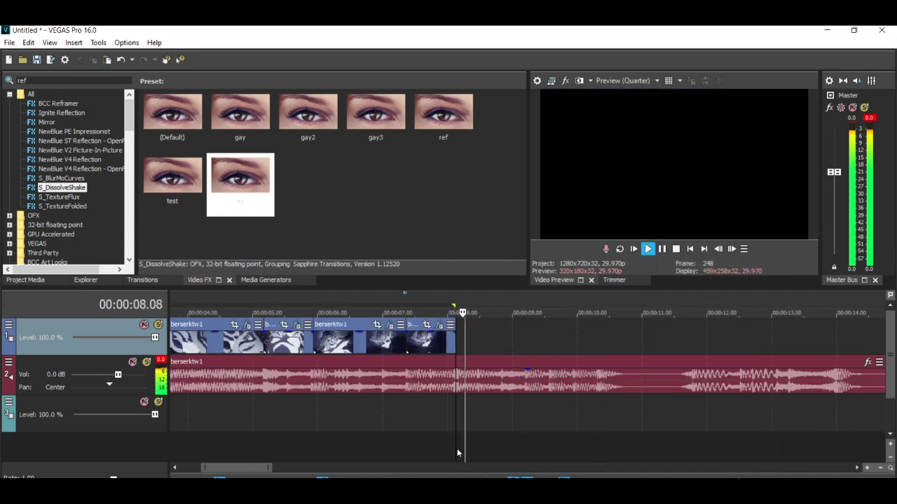
# Paste a copy of the fifth clip onto the third track and extend its end past 00:00:09.05.
pyautogui.click(292, 348)
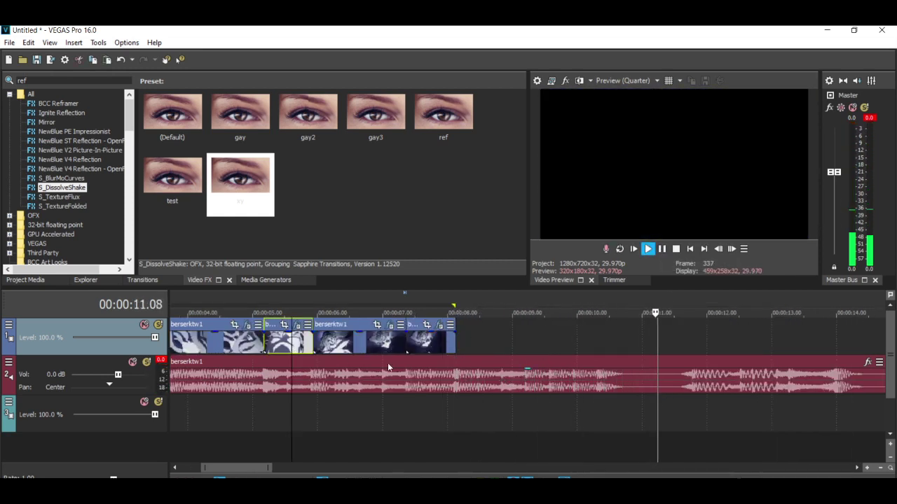
pyautogui.click(429, 348)
pyautogui.click(412, 420)
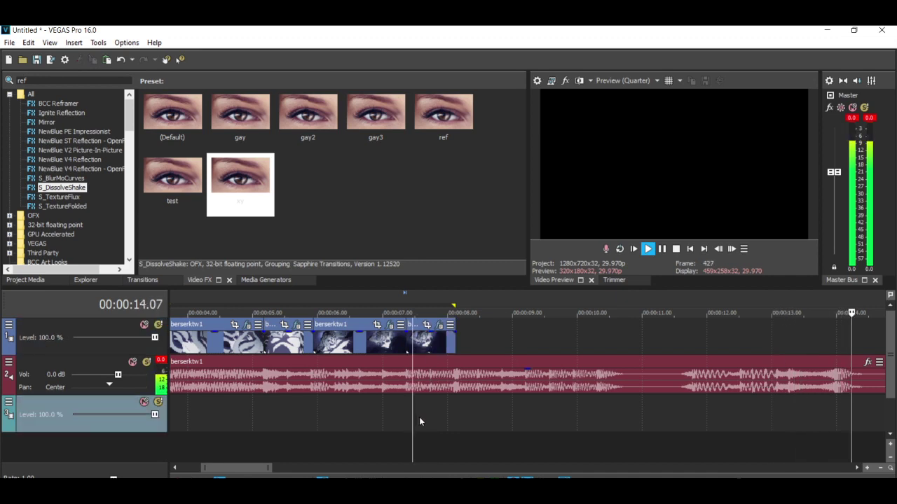
pyautogui.click(405, 417)
pyautogui.hotkey('ctrl', 'v')
pyautogui.moveTo(454, 415); pyautogui.dragTo(531, 415)
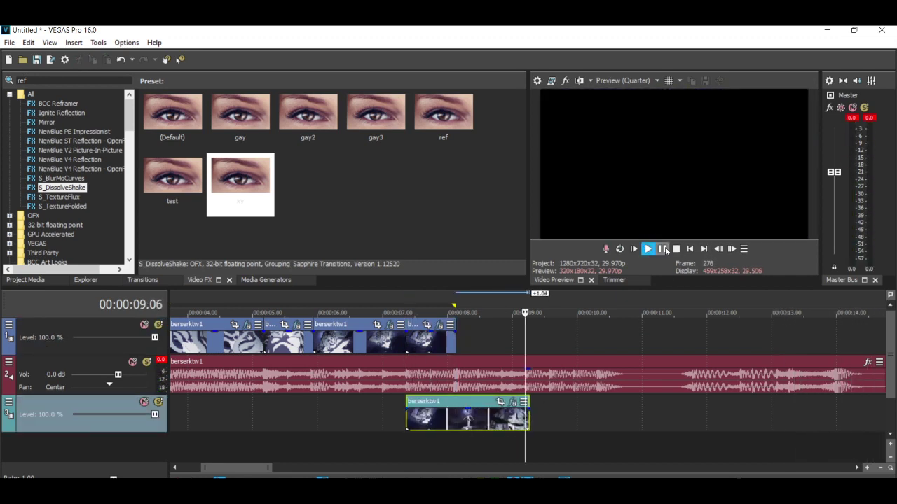
# Trim the copy to run from the fifth clip's end to 00:00:09.05 and move it onto the first track after the fifth clip.
pyautogui.click(717, 250)
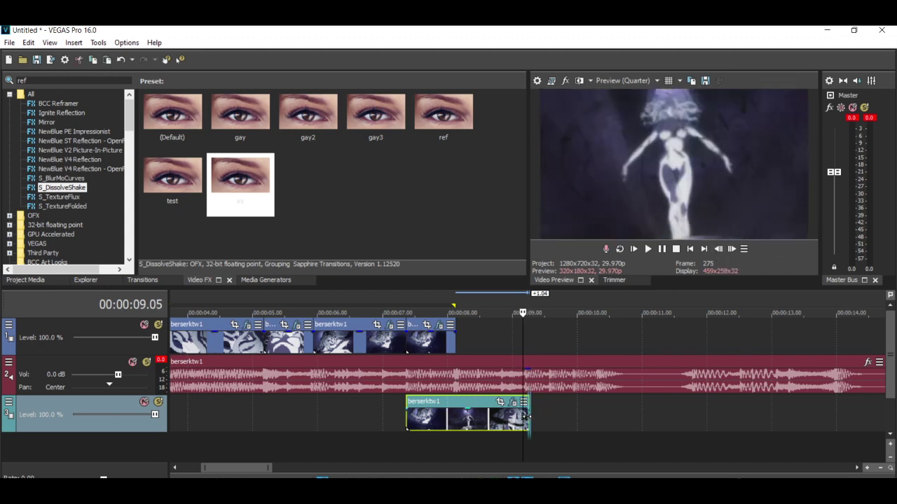
pyautogui.moveTo(527, 417); pyautogui.dragTo(521, 417)
pyautogui.moveTo(407, 417); pyautogui.dragTo(456, 417)
pyautogui.moveTo(474, 416); pyautogui.dragTo(483, 337)
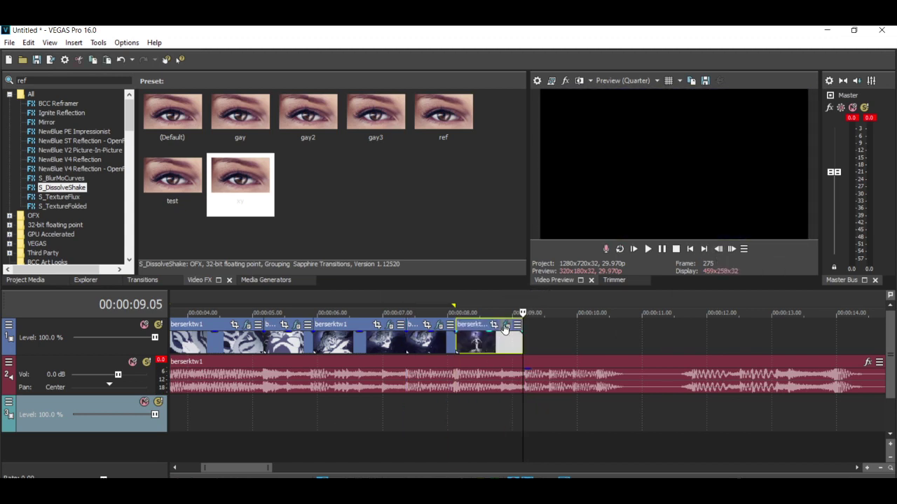
# In the sixth clip's second S_BlurMoCurves effect, set Z Dist to about 0.408 on the first frame.
pyautogui.click(506, 326)
pyautogui.moveTo(457, 430); pyautogui.dragTo(455, 468)
pyautogui.moveTo(336, 426); pyautogui.dragTo(493, 455)
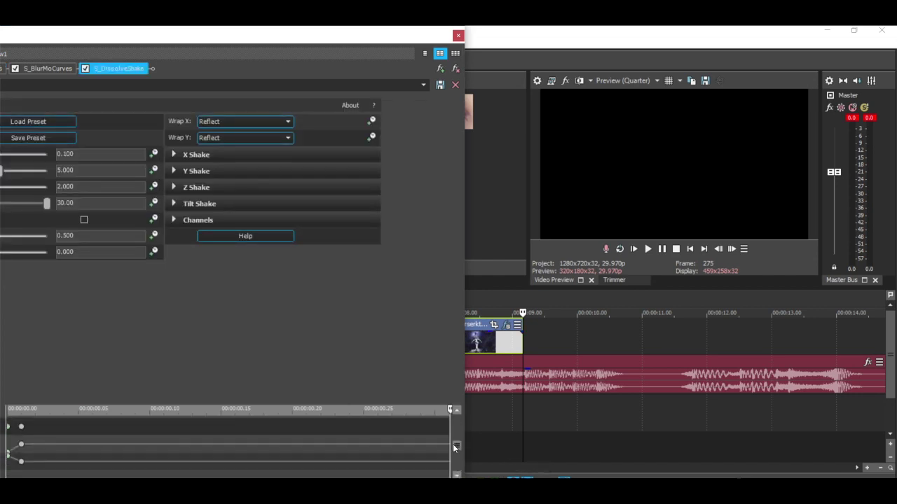
pyautogui.click(341, 464)
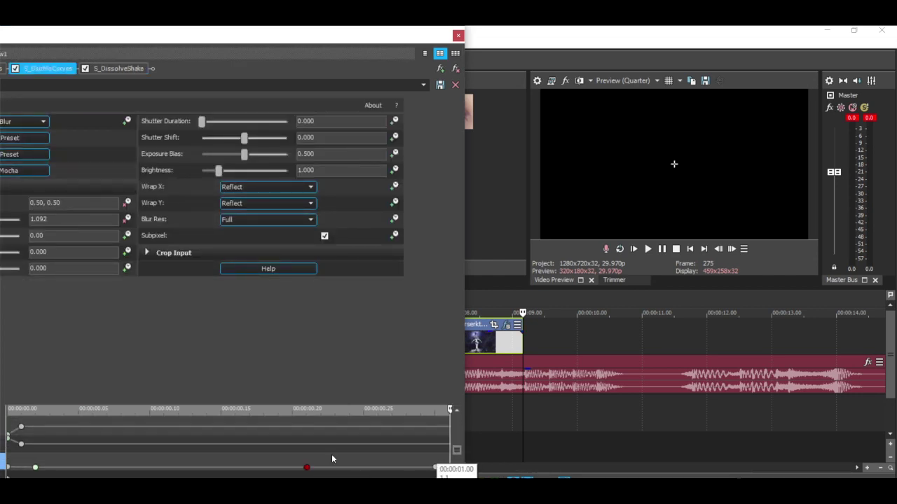
pyautogui.moveTo(375, 456); pyautogui.dragTo(6, 457)
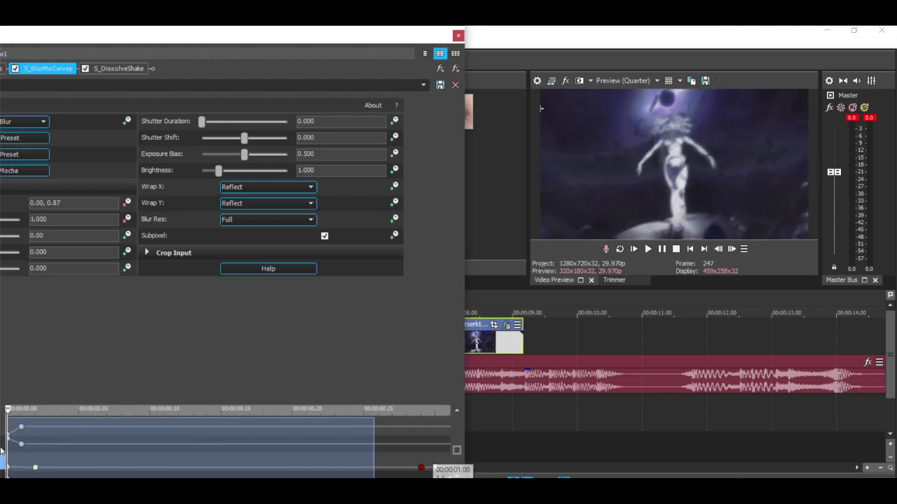
pyautogui.click(9, 455)
pyautogui.doubleClick(9, 466)
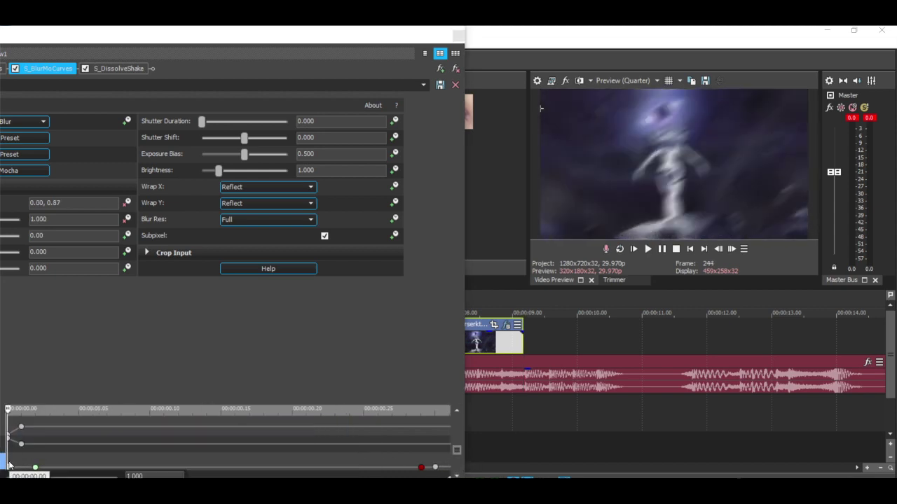
pyautogui.moveTo(23, 477); pyautogui.dragTo(13, 477)
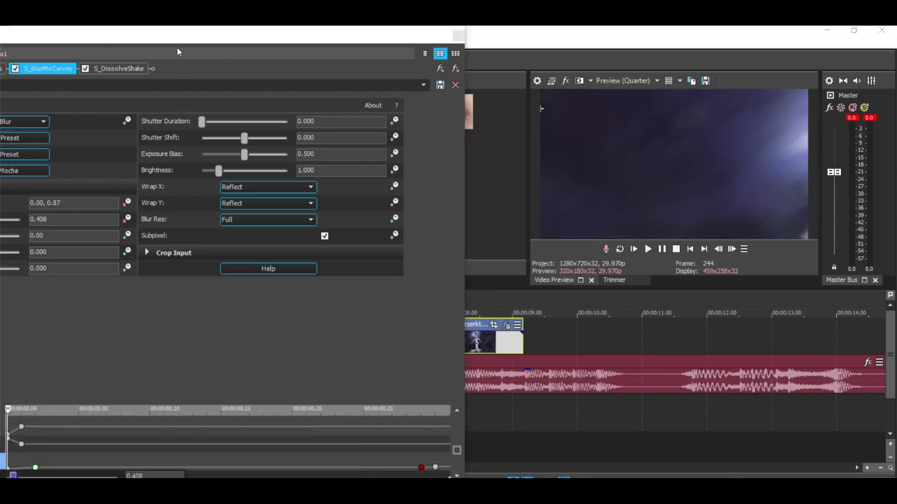
# Set Center to 0.50, 0.50 on the sixth clip's first frame and inspect the Z Dist keyframes.
pyautogui.moveTo(178, 40); pyautogui.dragTo(281, 40)
pyautogui.click(7, 202)
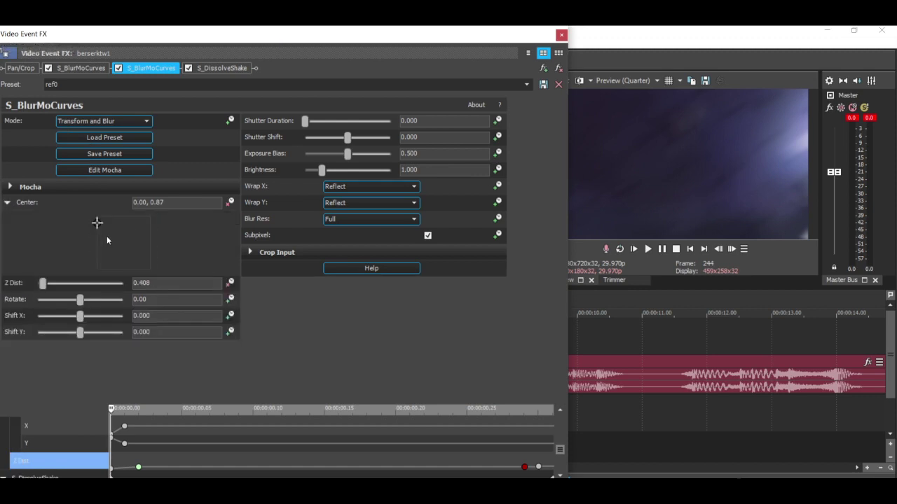
pyautogui.moveTo(165, 445)
pyautogui.mouseDown()
pyautogui.moveTo(108, 444)
pyautogui.moveTo(159, 447)
pyautogui.mouseUp()
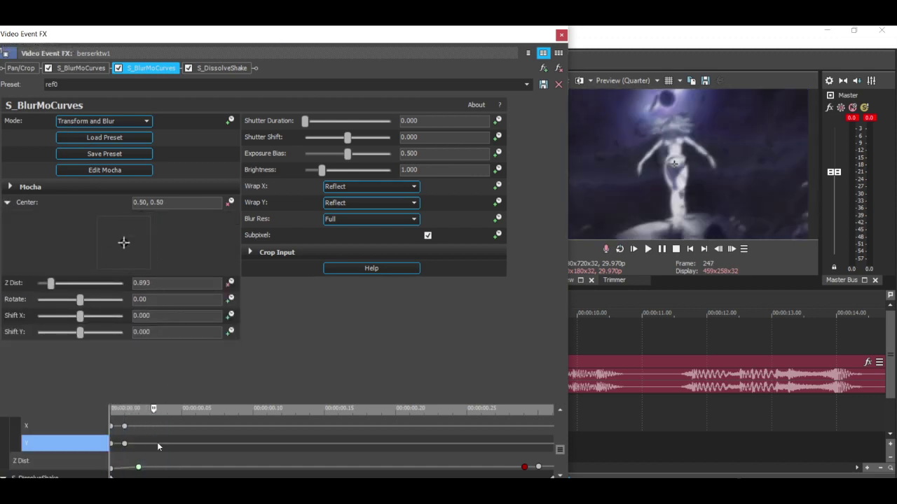
pyautogui.click(525, 466)
pyautogui.click(540, 467)
pyautogui.moveTo(488, 477); pyautogui.dragTo(44, 441)
# Preview the zoom, change the interpolation type of the first Z Dist keyframe and set its Z Dist to 0.228.
pyautogui.click(649, 249)
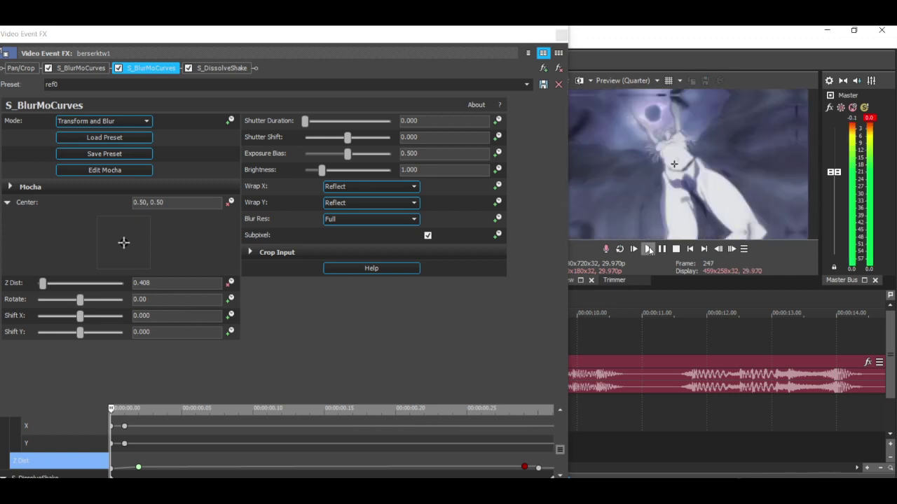
pyautogui.click(661, 250)
pyautogui.rightClick(111, 468)
pyautogui.click(138, 388)
pyautogui.moveTo(163, 463); pyautogui.dragTo(59, 476)
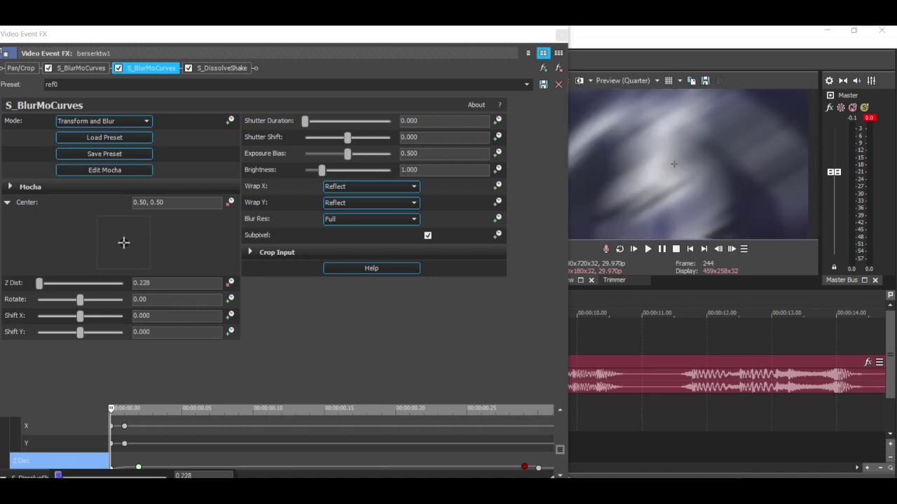
# Preview the sixth clip's opening, close the effect settings and play back the sequence from the second clip through the sixth.
pyautogui.click(733, 249)
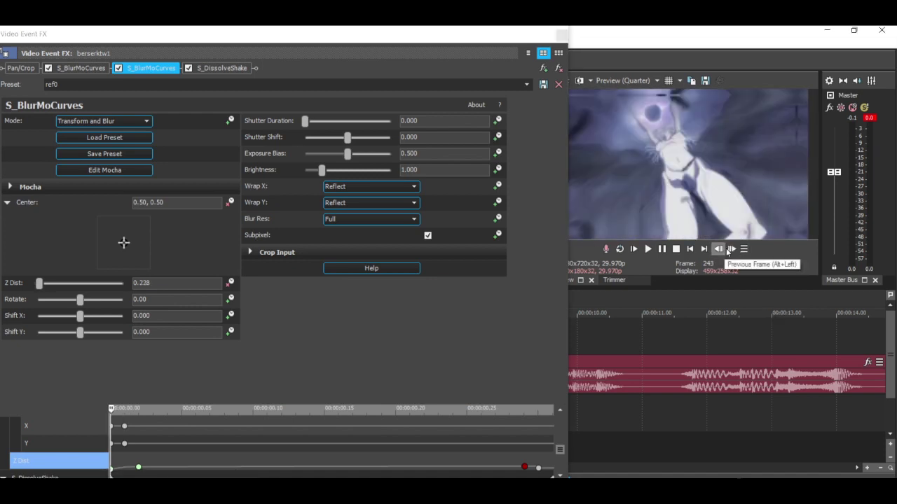
pyautogui.click(648, 249)
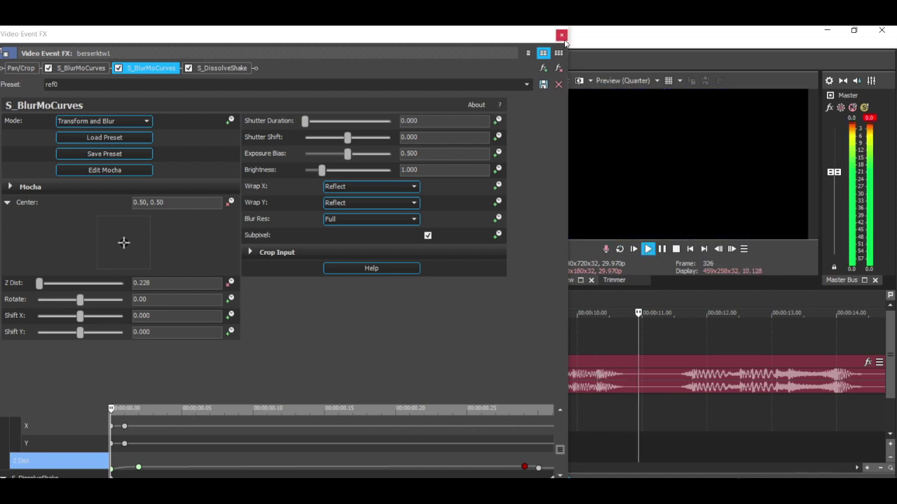
pyautogui.scroll(5, 554, 452)
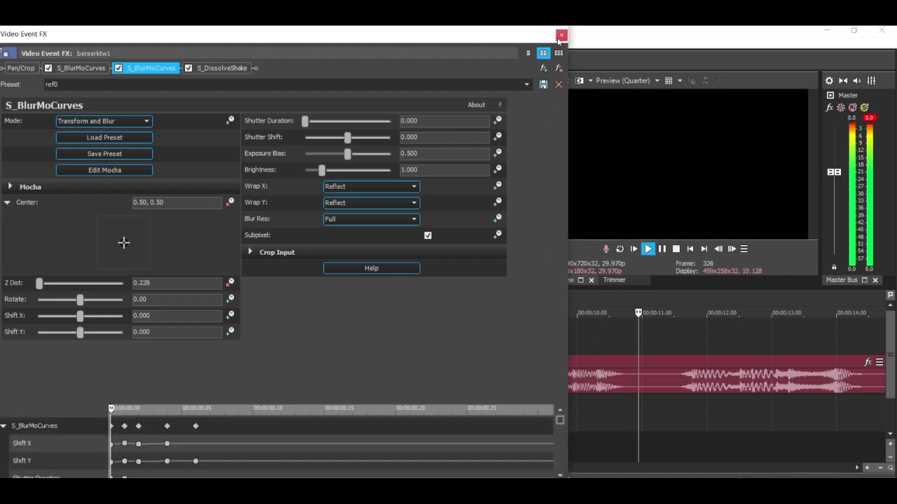
pyautogui.click(561, 35)
pyautogui.click(273, 341)
pyautogui.press('space')
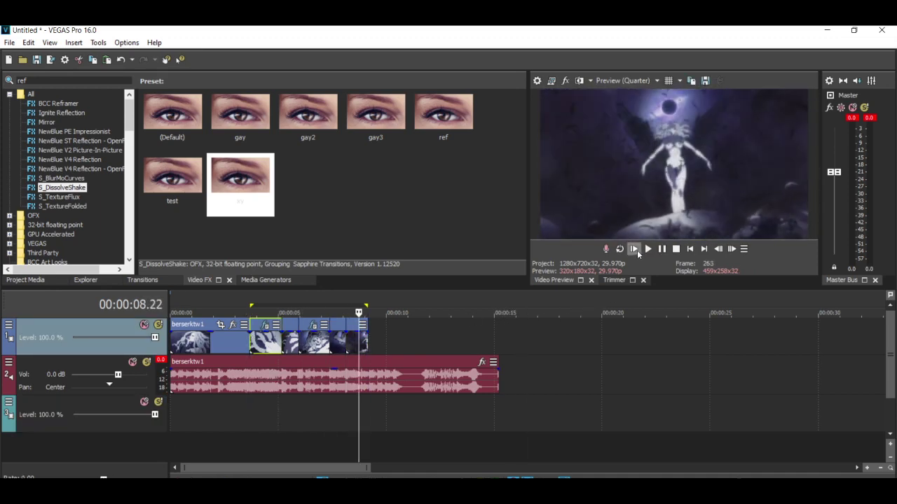
pyautogui.click(635, 251)
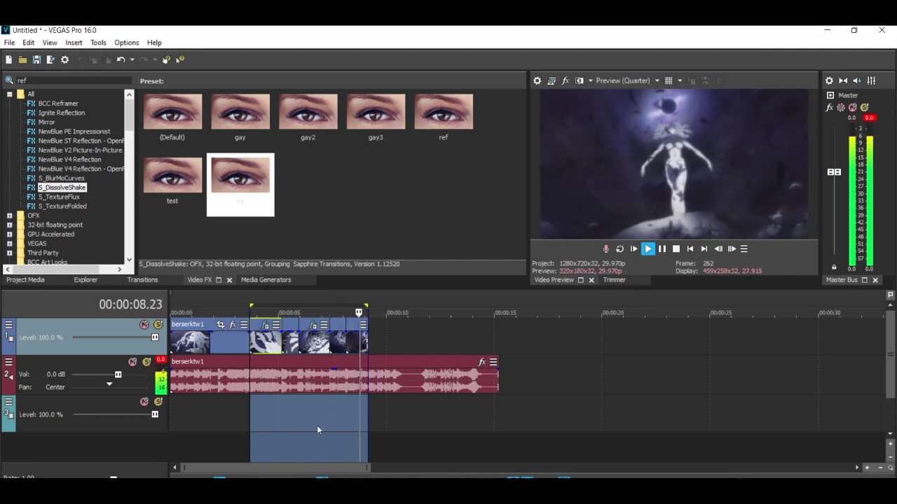
pyautogui.click(315, 417)
pyautogui.click(649, 249)
pyautogui.click(648, 250)
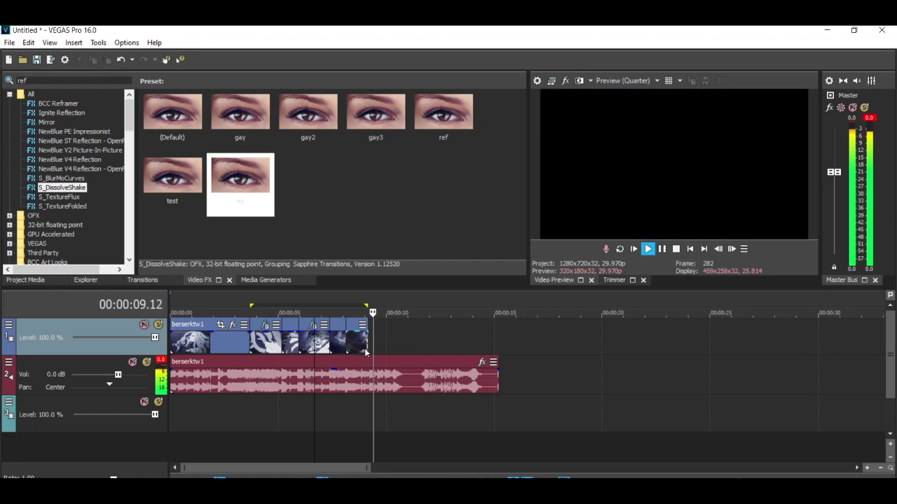
pyautogui.click(363, 461)
pyautogui.scroll(5, 381, 349)
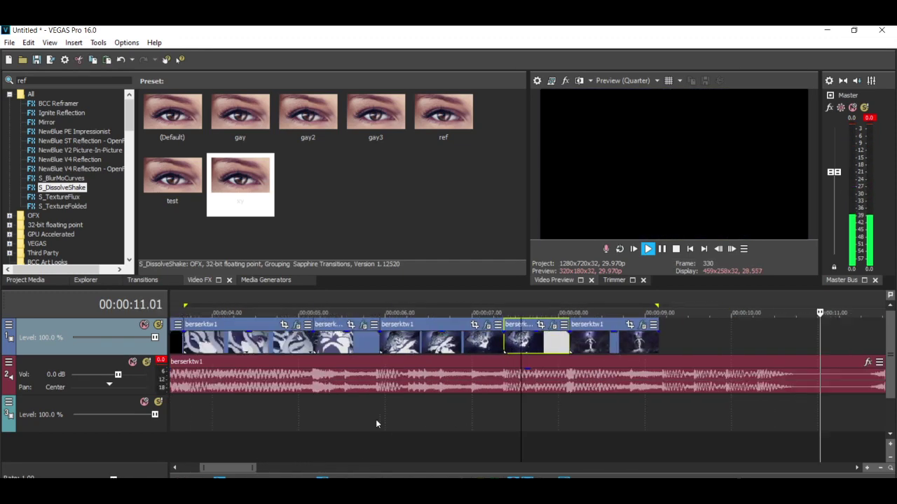
pyautogui.click(314, 452)
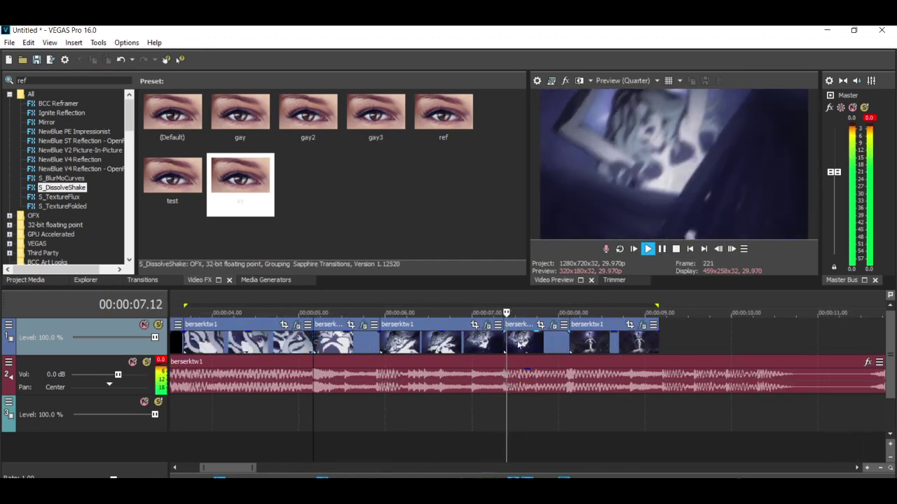
# Place a copied berserktw1 clip on the third track at the end of the sixth clip and play it back.
pyautogui.scroll(-5, 514, 374)
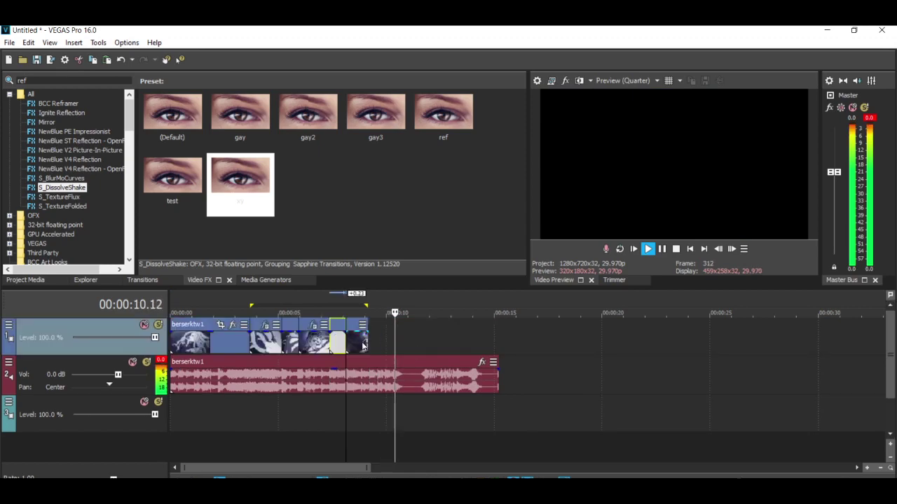
pyautogui.moveTo(343, 413)
pyautogui.mouseDown()
pyautogui.moveTo(383, 419)
pyautogui.moveTo(356, 419)
pyautogui.mouseUp()
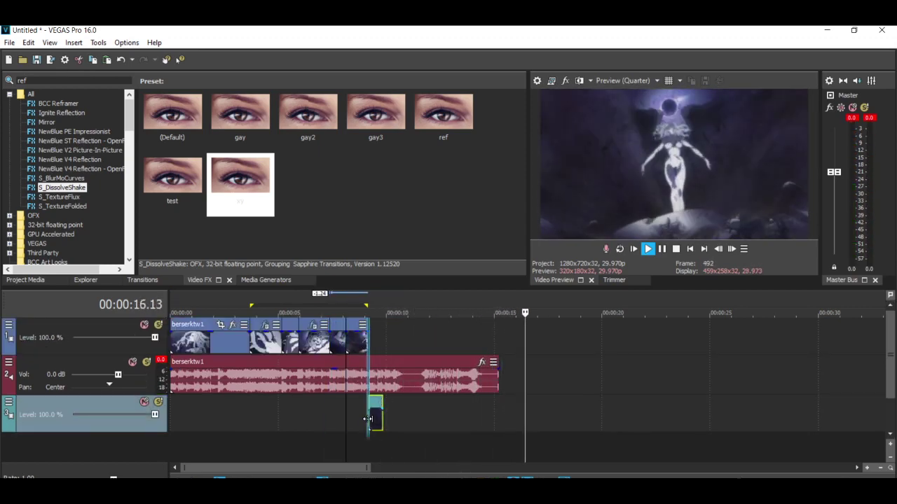
pyautogui.click(369, 419)
pyautogui.scroll(8, 604, 342)
pyautogui.click(648, 250)
pyautogui.click(662, 249)
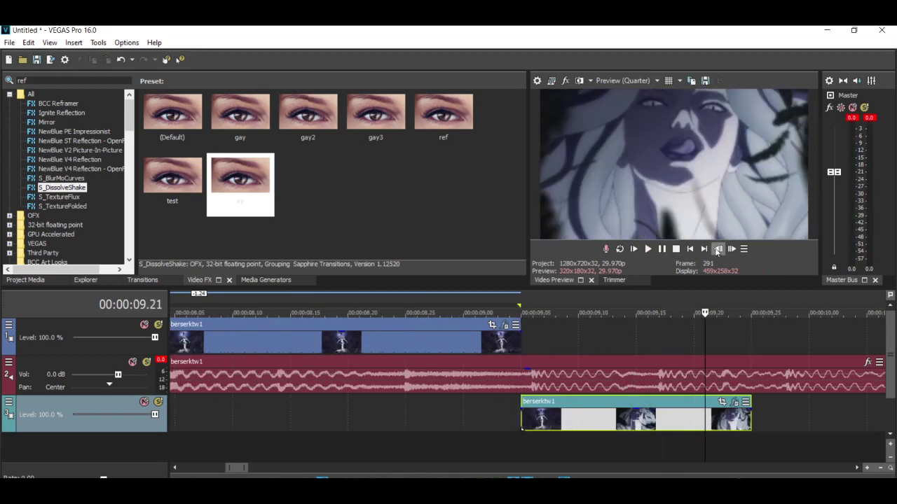
# Trim the copied clip's end to 00:00:09.17 and move it up to the first track, directly after the sixth clip.
pyautogui.click(717, 251)
pyautogui.click(716, 251)
pyautogui.click(717, 251)
pyautogui.click(717, 250)
pyautogui.click(717, 251)
pyautogui.click(732, 251)
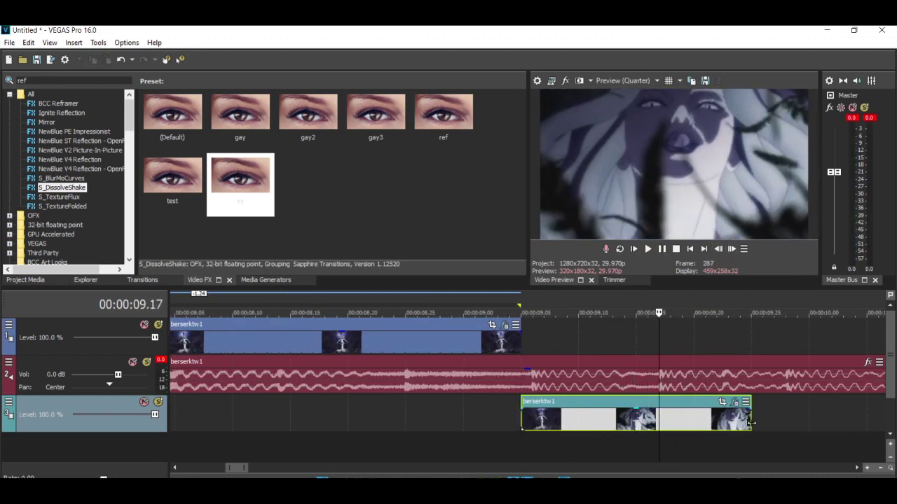
pyautogui.moveTo(749, 422); pyautogui.dragTo(661, 423)
pyautogui.moveTo(599, 424)
pyautogui.mouseDown()
pyautogui.moveTo(737, 427)
pyautogui.moveTo(605, 424)
pyautogui.mouseUp()
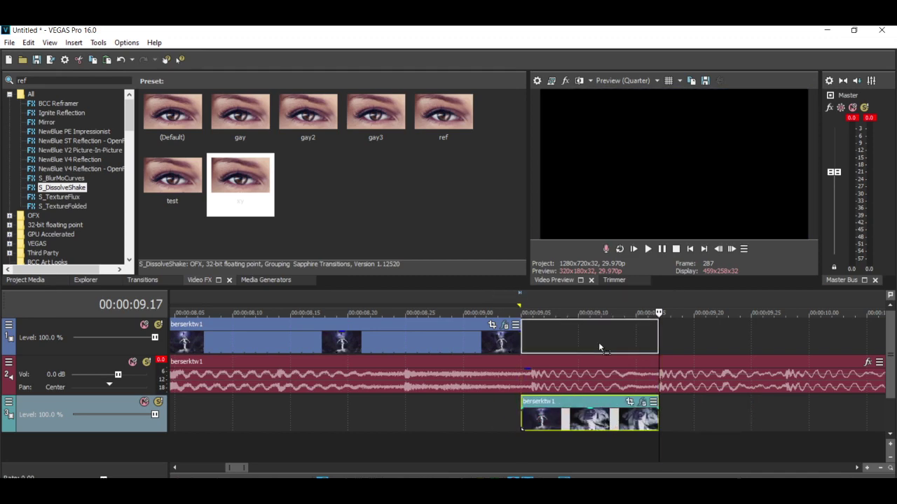
pyautogui.moveTo(599, 342); pyautogui.dragTo(600, 344)
# In the seventh clip's second S_BlurMoCurves, set Z Dist to 0.4 on the first frame and move the next Z Dist keyframe to 00:00:00.01.
pyautogui.click(643, 325)
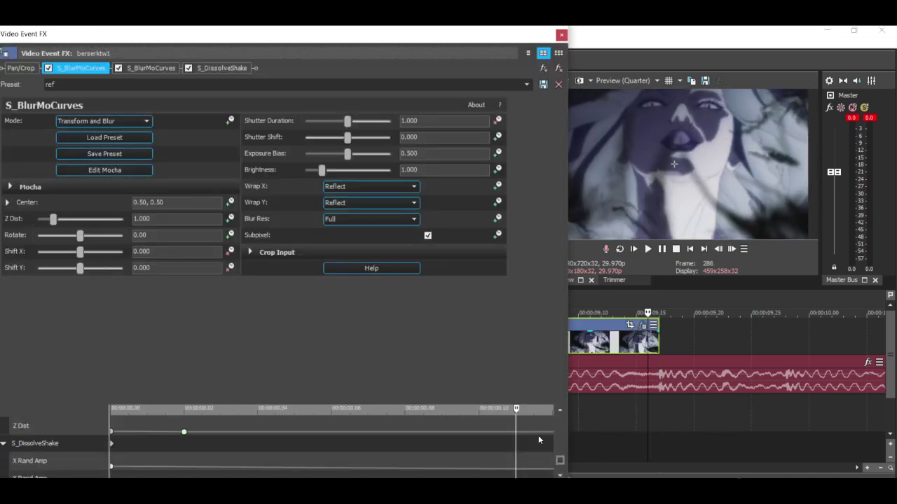
pyautogui.click(151, 68)
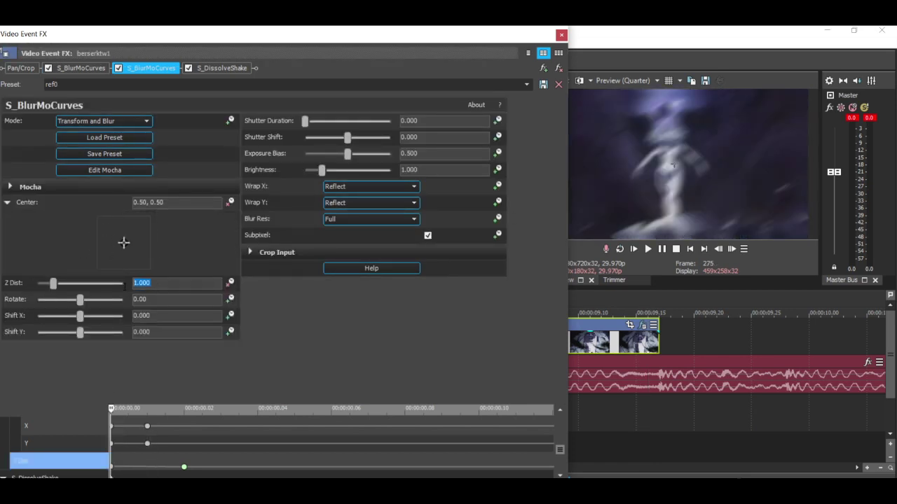
pyautogui.write('0.4')
pyautogui.press('Return')
pyautogui.moveTo(227, 455); pyautogui.dragTo(101, 440)
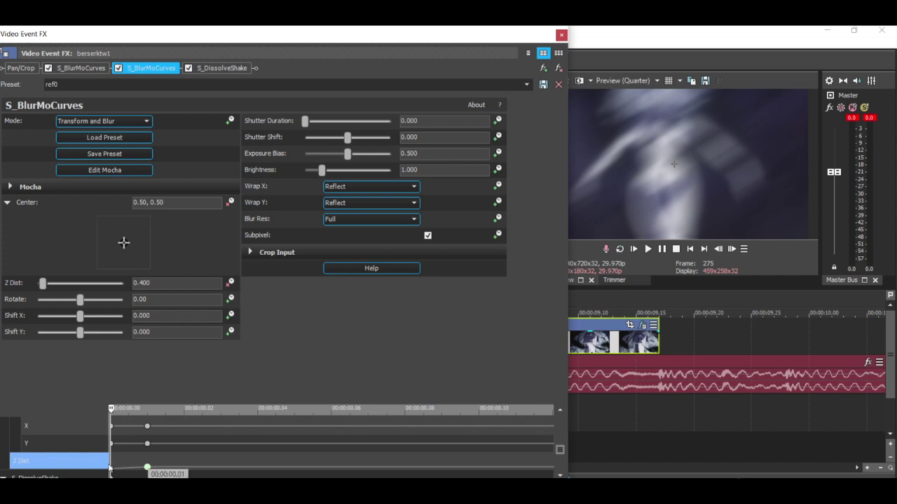
pyautogui.moveTo(142, 459); pyautogui.dragTo(254, 456)
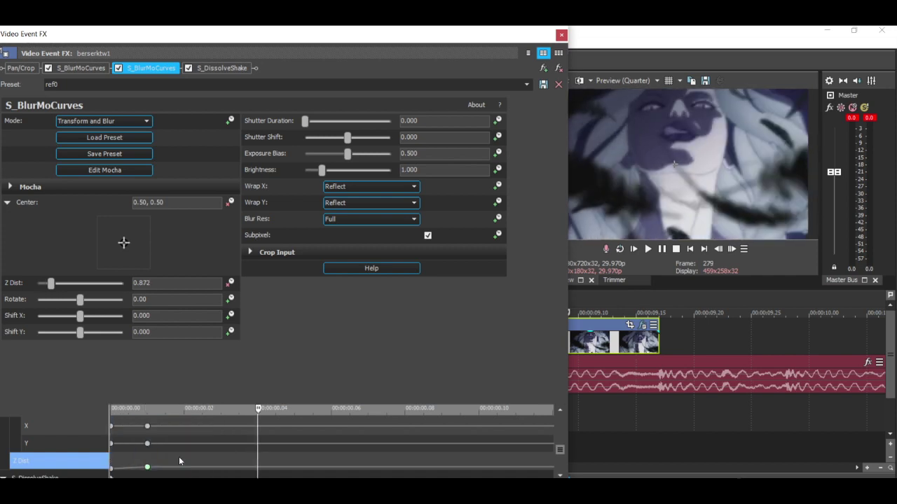
pyautogui.click(562, 34)
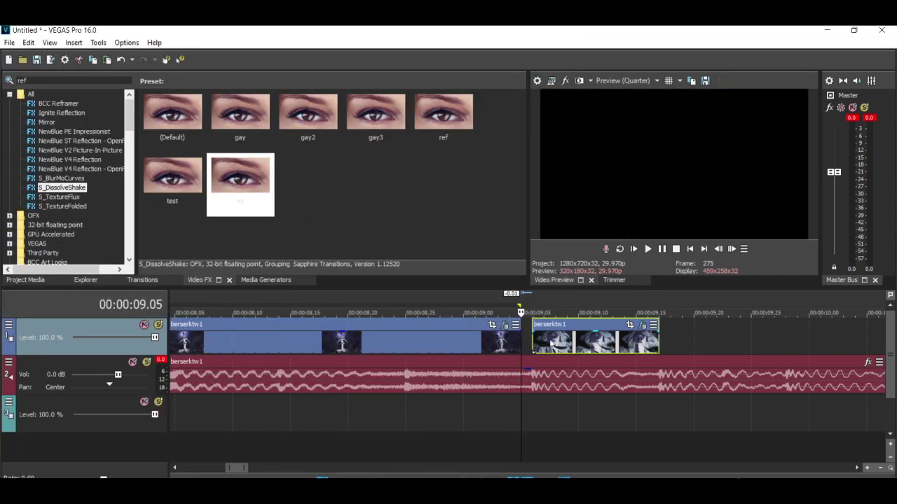
# Trim one frame off the seventh clip's start, close the gap, extend its end to 00:00:09.17 and preview its zoom.
pyautogui.moveTo(646, 343); pyautogui.dragTo(657, 343)
pyautogui.moveTo(452, 410); pyautogui.dragTo(519, 405)
pyautogui.click(641, 327)
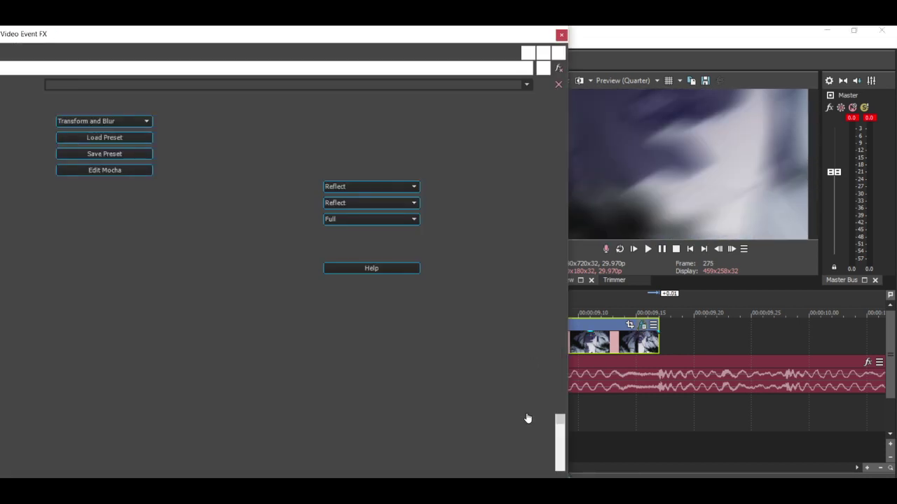
pyautogui.moveTo(564, 466); pyautogui.dragTo(563, 457)
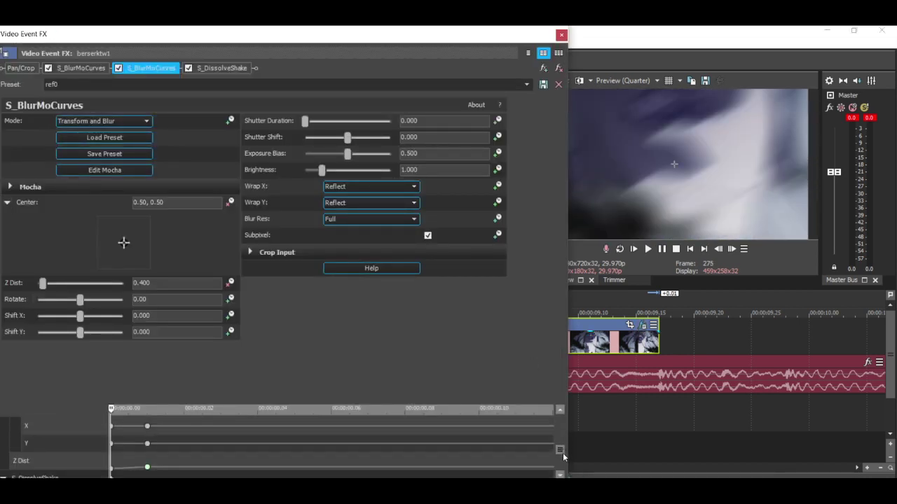
pyautogui.moveTo(188, 459); pyautogui.dragTo(78, 449)
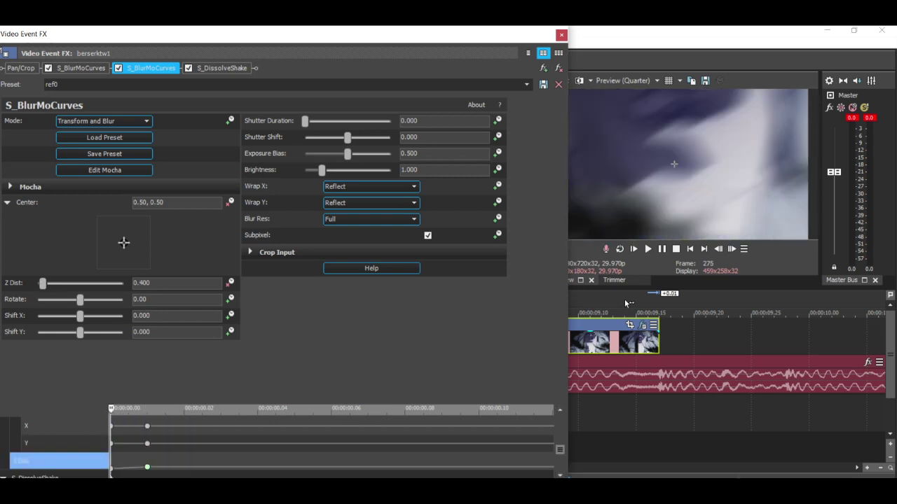
pyautogui.click(648, 249)
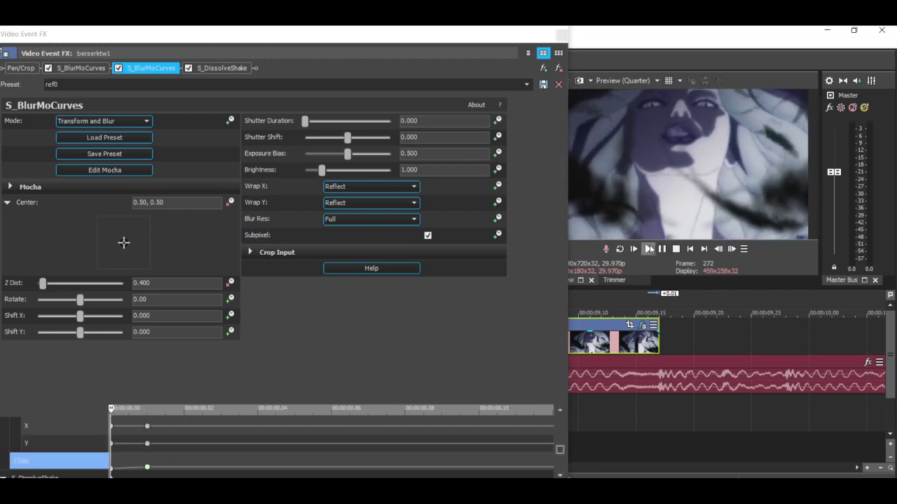
# Add a Z Dist keyframe of 1.000 at 00:00:00.10 in the seventh clip and change its interpolation type.
pyautogui.click(147, 466)
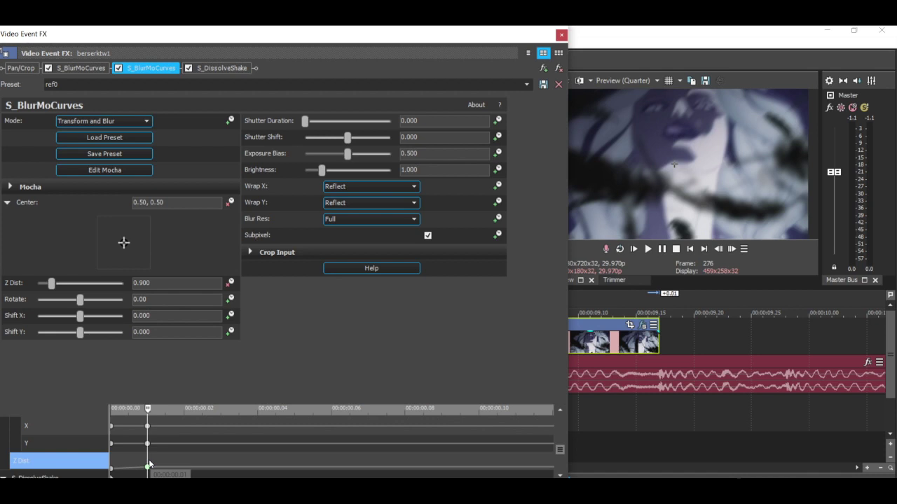
pyautogui.moveTo(195, 462); pyautogui.dragTo(481, 457)
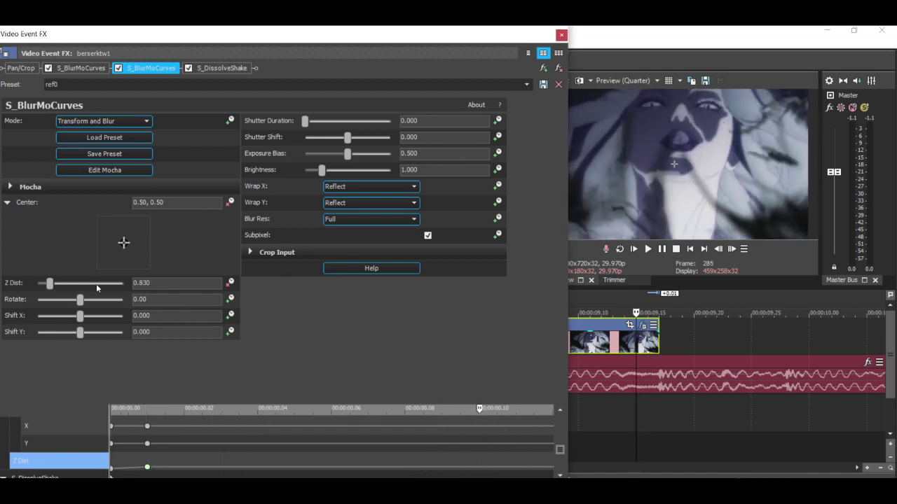
pyautogui.doubleClick(49, 283)
pyautogui.rightClick(480, 463)
pyautogui.click(512, 421)
# Set Z Dist to 0.8 at 00:00:00.11 in the seventh clip, preview the zoom and close the effect settings.
pyautogui.click(514, 462)
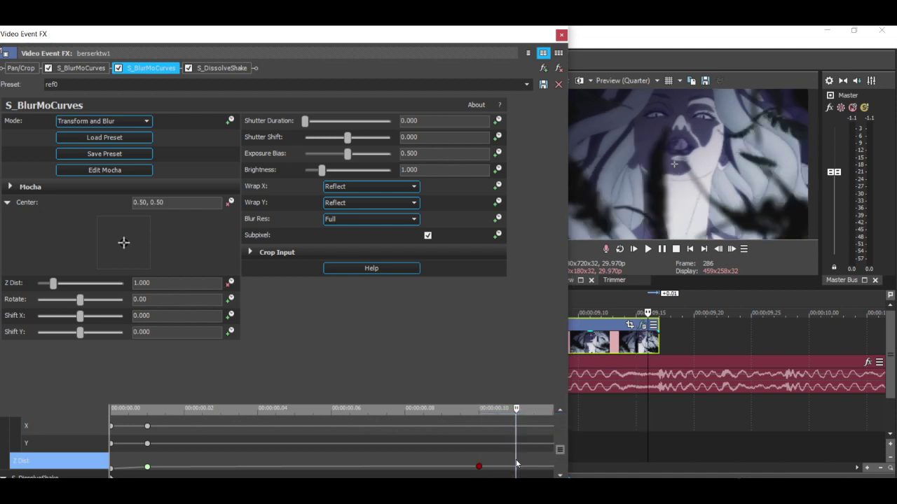
pyautogui.moveTo(52, 284); pyautogui.dragTo(49, 285)
pyautogui.moveTo(447, 451); pyautogui.dragTo(110, 443)
pyautogui.moveTo(560, 449); pyautogui.dragTo(568, 467)
pyautogui.click(561, 35)
# Shift the seventh clip one frame later, extend the sixth clip to meet it and check the sixth clip's last-frame keyframes.
pyautogui.click(546, 347)
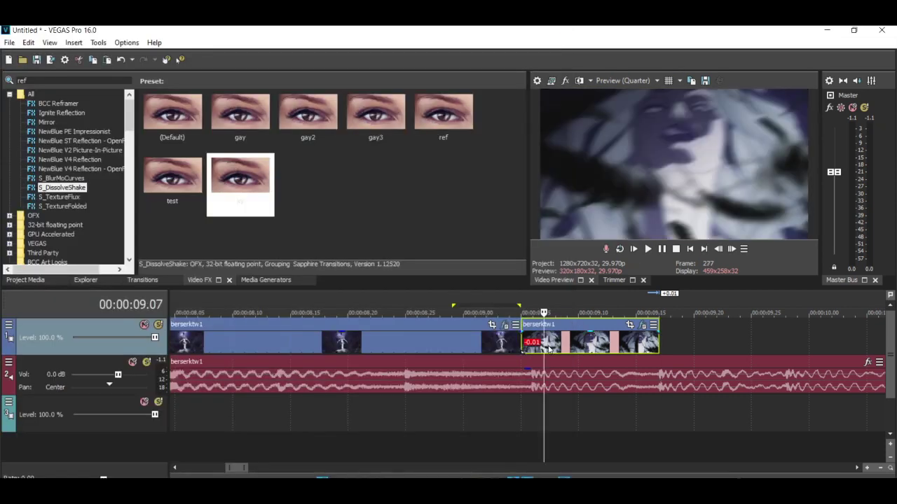
pyautogui.moveTo(522, 337); pyautogui.dragTo(533, 341)
pyautogui.click(517, 325)
pyautogui.moveTo(559, 426); pyautogui.dragTo(531, 463)
pyautogui.scroll(-2, 532, 449)
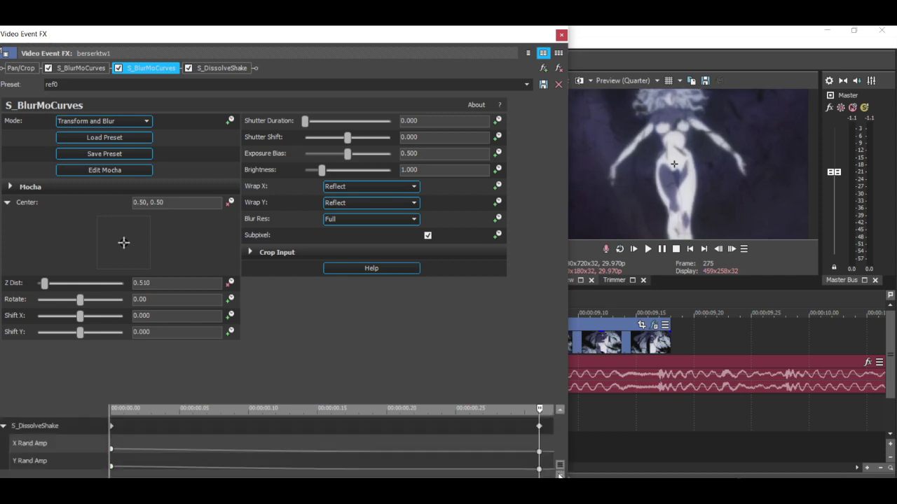
pyautogui.click(545, 429)
pyautogui.click(561, 34)
# Try trimming the seventh clip's end to 00:00:09.17 with an earlier Z Dist keyframe, then restore the clip's length and the keyframe at 00:00:00.10.
pyautogui.moveTo(476, 416); pyautogui.dragTo(661, 413)
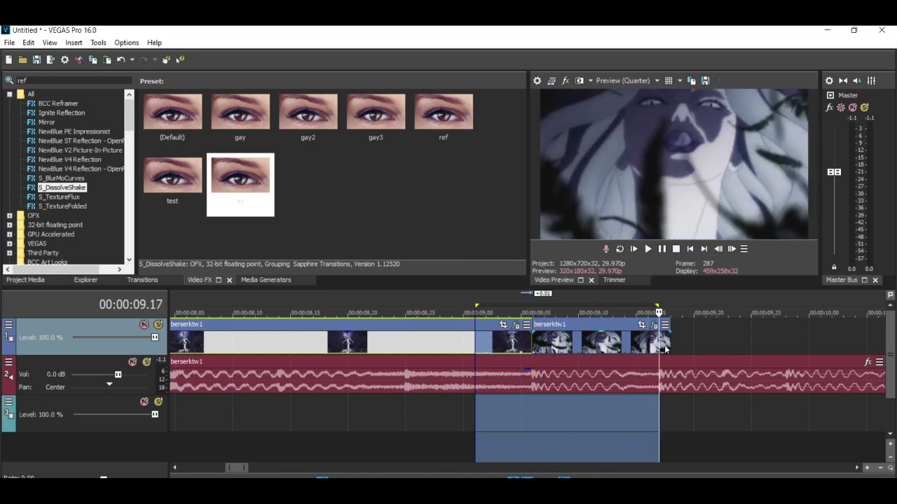
pyautogui.moveTo(669, 348); pyautogui.dragTo(660, 342)
pyautogui.moveTo(601, 430); pyautogui.dragTo(658, 434)
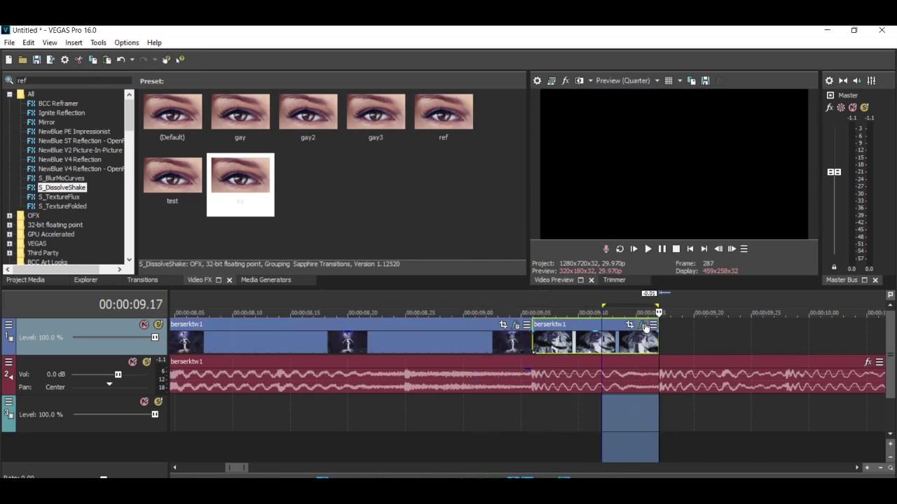
pyautogui.click(643, 325)
pyautogui.moveTo(518, 463); pyautogui.dragTo(480, 455)
pyautogui.moveTo(663, 345); pyautogui.dragTo(674, 346)
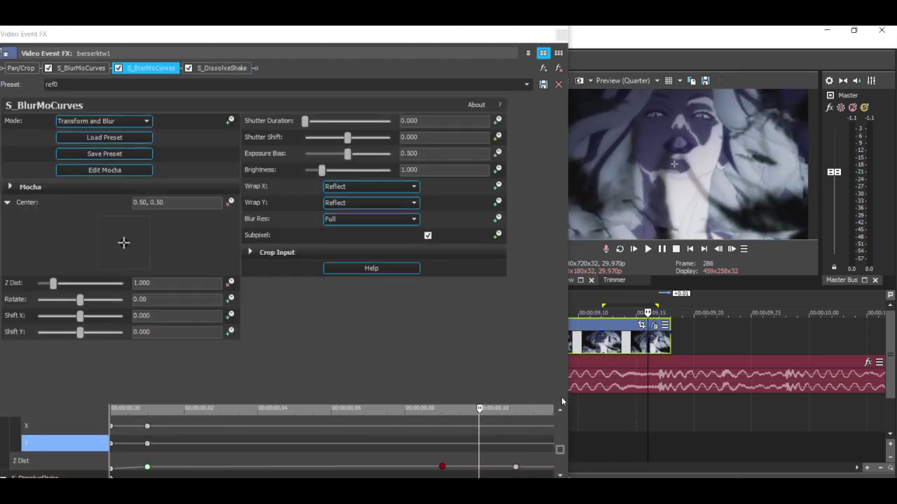
pyautogui.press('c')
pyautogui.moveTo(442, 467); pyautogui.dragTo(480, 465)
# Preview the seventh clip's zoom, close the effect settings and play the clip back from its start.
pyautogui.moveTo(426, 459); pyautogui.dragTo(222, 445)
pyautogui.click(562, 35)
pyautogui.click(532, 405)
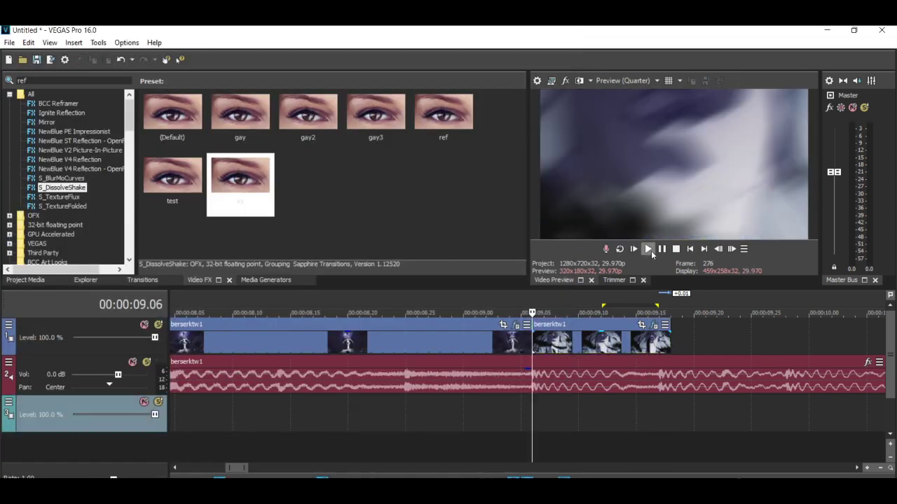
pyautogui.click(648, 250)
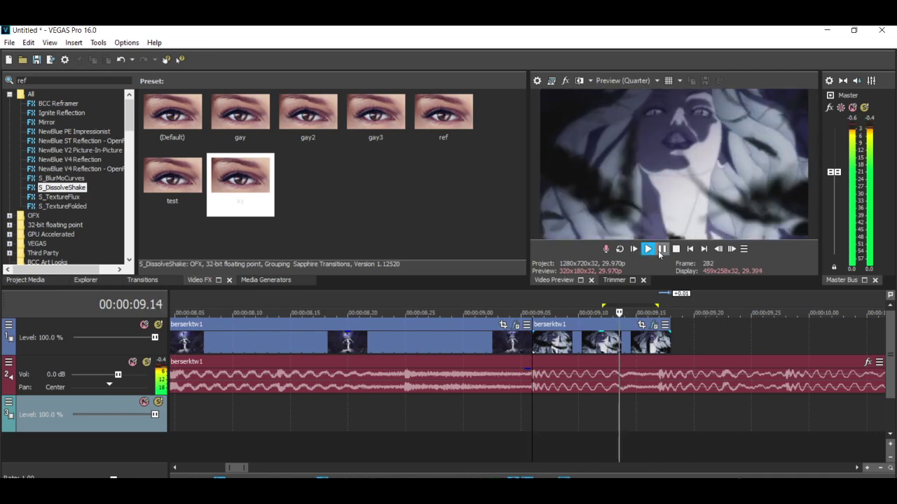
pyautogui.moveTo(636, 421); pyautogui.dragTo(657, 423)
pyautogui.click(647, 344)
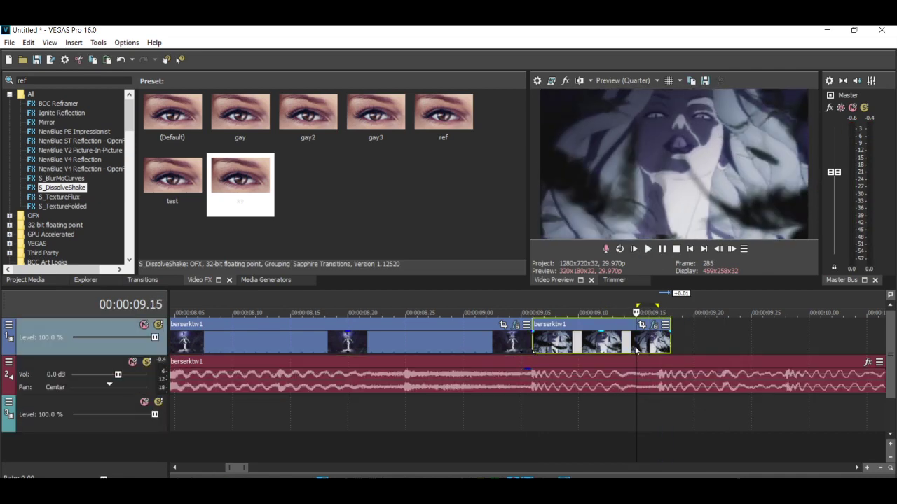
# Paste a copy of the seventh clip and place it on the first track directly after the seventh clip.
pyautogui.scroll(-3, 646, 343)
pyautogui.click(484, 426)
pyautogui.hotkey('ctrl', 'v')
pyautogui.moveTo(491, 420); pyautogui.dragTo(533, 418)
pyautogui.moveTo(561, 344); pyautogui.dragTo(560, 344)
# Play back the transition from the seventh clip into the pasted eighth clip.
pyautogui.click(486, 425)
pyautogui.click(491, 425)
pyautogui.click(486, 424)
pyautogui.click(650, 250)
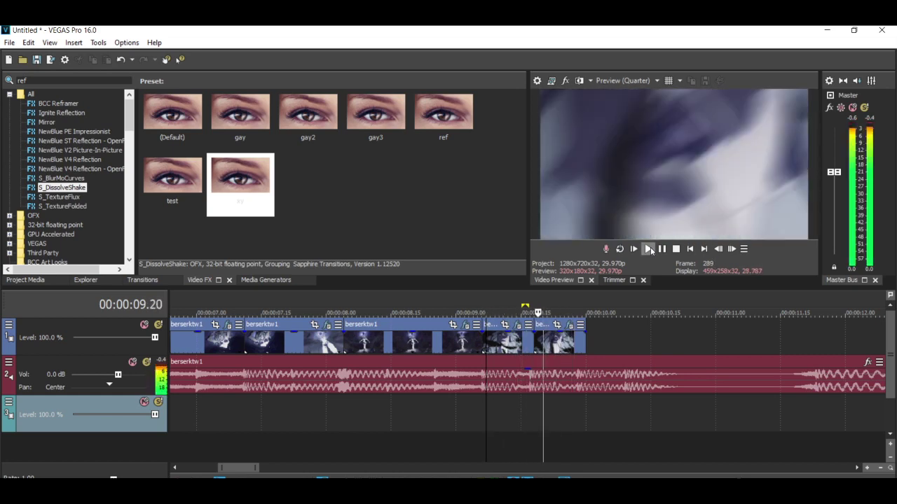
pyautogui.click(659, 250)
# Inspect the seventh clip's last two Z Dist keyframes, scrub through its ending and close the effect settings.
pyautogui.click(530, 338)
pyautogui.click(518, 325)
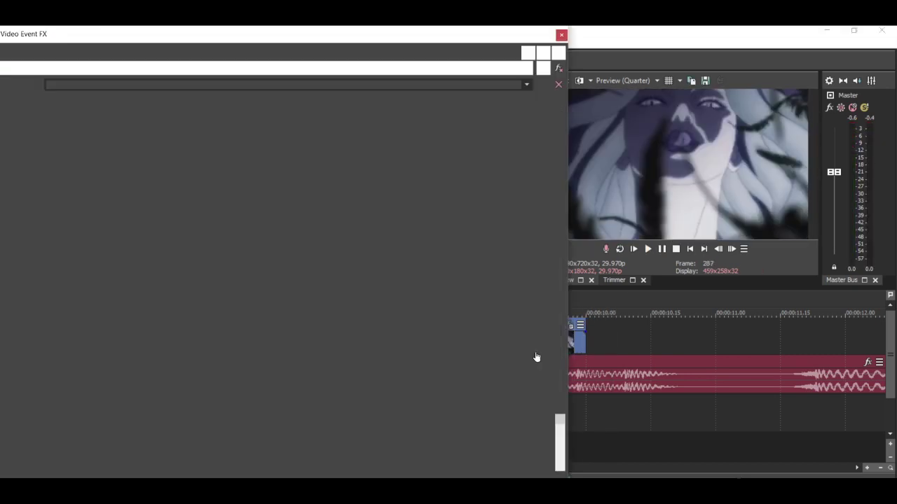
pyautogui.moveTo(560, 444); pyautogui.dragTo(560, 456)
pyautogui.rightClick(516, 450)
pyautogui.click(540, 285)
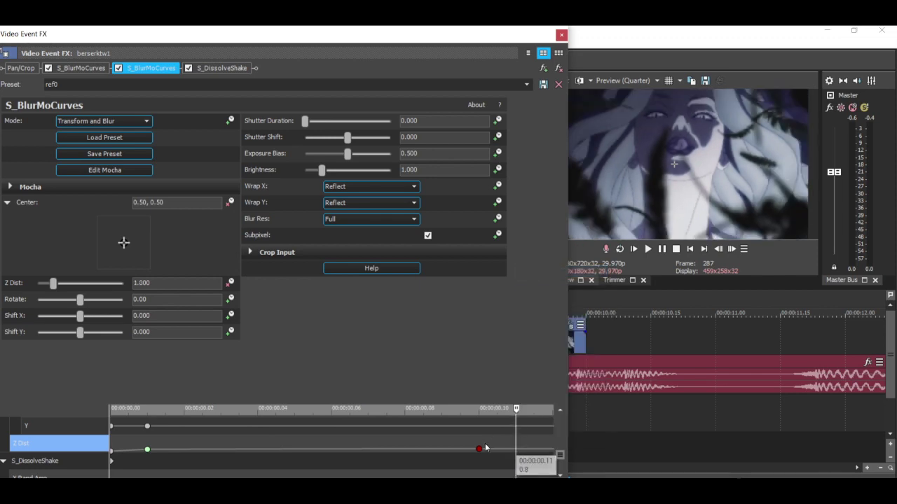
pyautogui.moveTo(463, 441); pyautogui.dragTo(378, 425)
pyautogui.click(561, 35)
# In the eighth clip's second S_BlurMoCurves, set Center to about 0.49, 0.00 on the first frame.
pyautogui.click(519, 325)
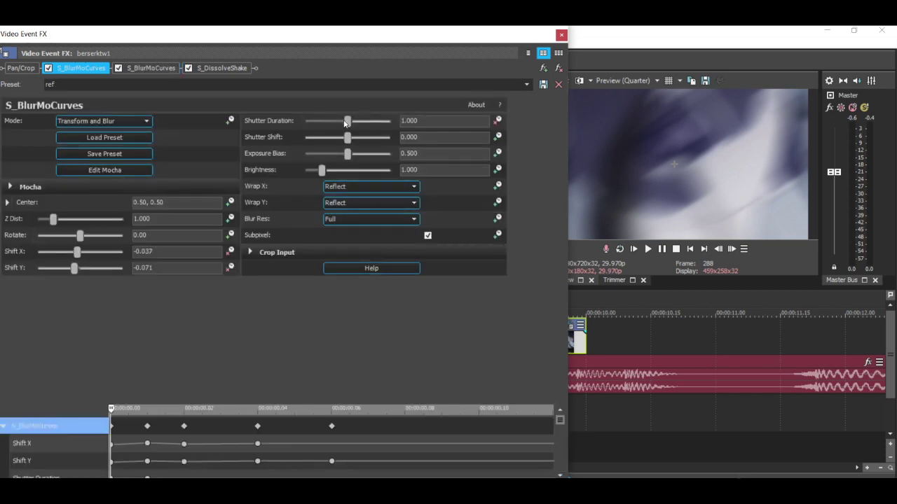
pyautogui.click(151, 68)
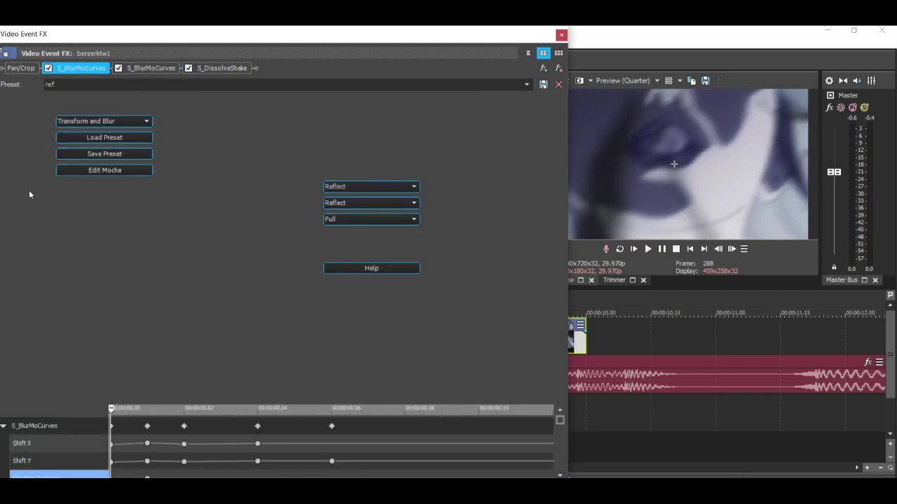
pyautogui.click(7, 203)
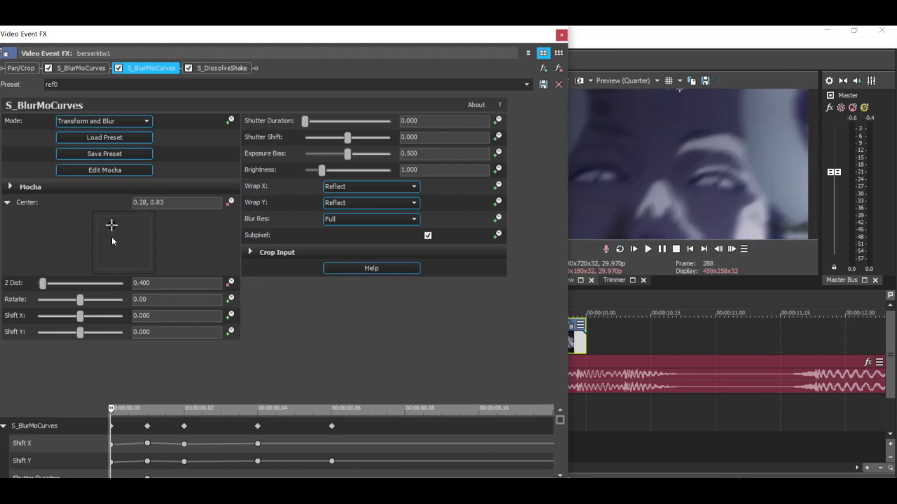
pyautogui.moveTo(112, 241); pyautogui.dragTo(125, 288)
# Preview the eighth clip's opening zoom and move its second Z Dist keyframe to 00:00:00.02.
pyautogui.click(718, 249)
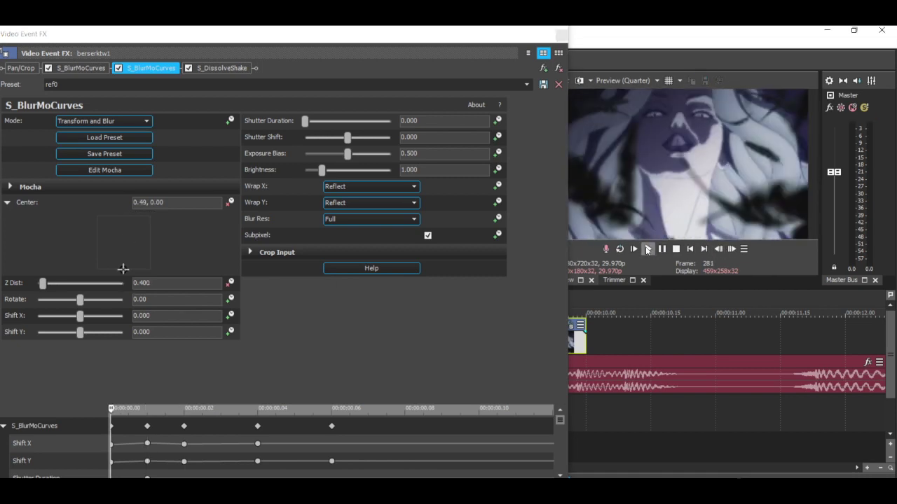
pyautogui.click(649, 249)
pyautogui.click(663, 250)
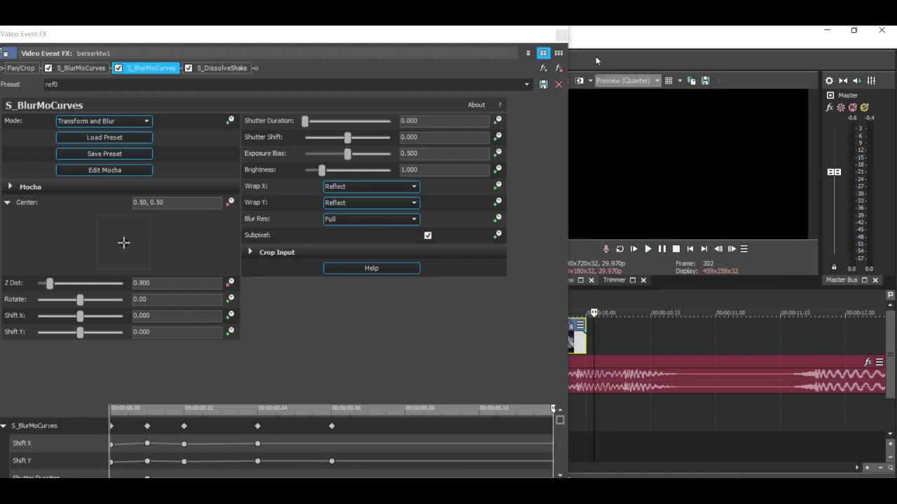
pyautogui.moveTo(559, 422); pyautogui.dragTo(554, 471)
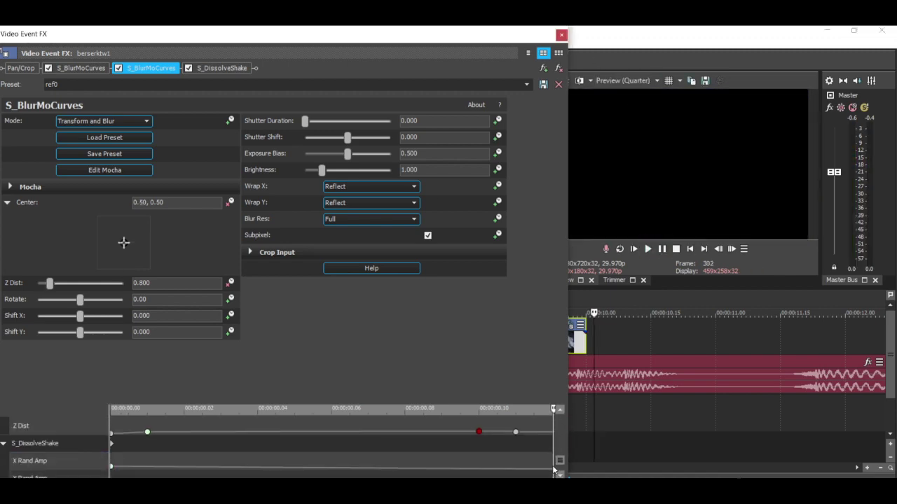
pyautogui.click(111, 434)
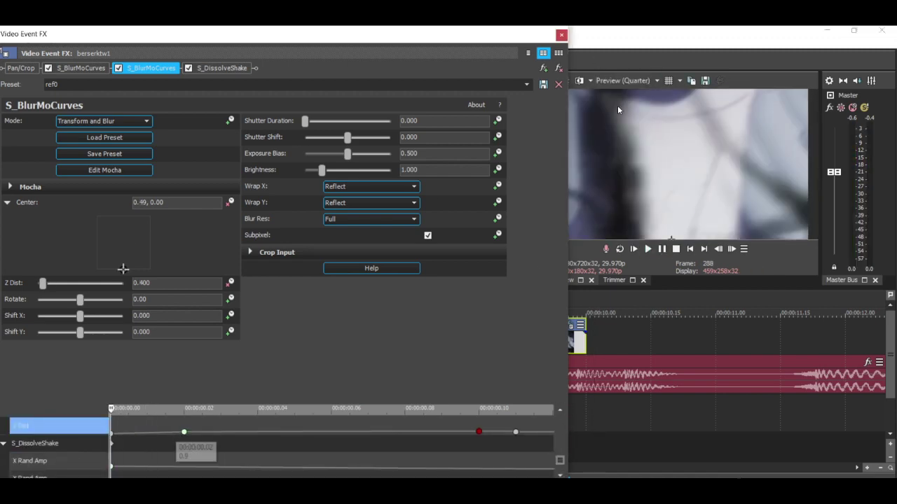
# Close the effect settings and play back the transition from the seventh into the eighth clip over a selected time range.
pyautogui.click(719, 250)
pyautogui.click(561, 35)
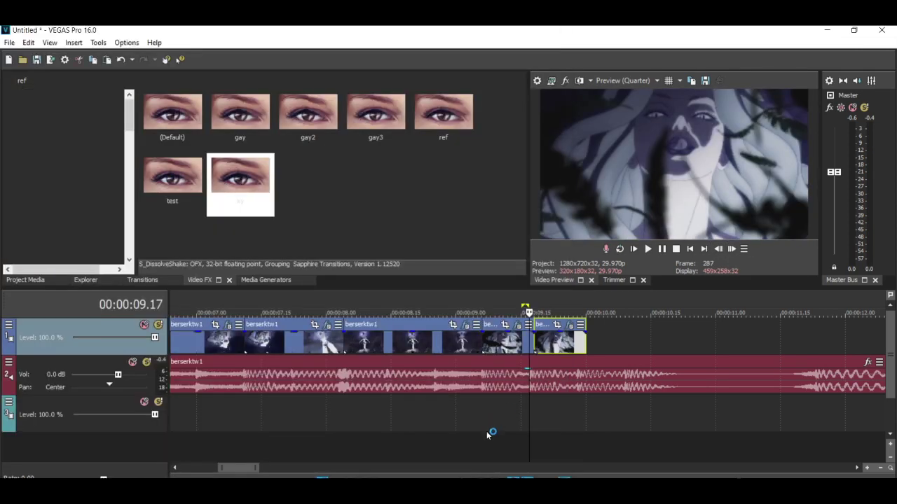
pyautogui.keyDown('shift'); pyautogui.click(585, 346); pyautogui.keyUp('shift')
pyautogui.click(651, 249)
pyautogui.click(652, 250)
pyautogui.click(652, 250)
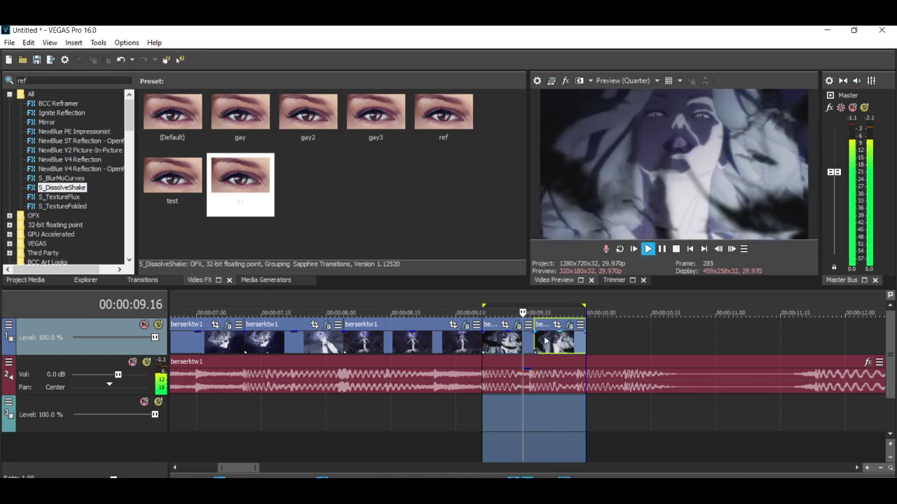
# In the eighth clip's second S_BlurMoCurves, set the first Z Dist keyframe to 0.400 and close the effect settings.
pyautogui.click(530, 341)
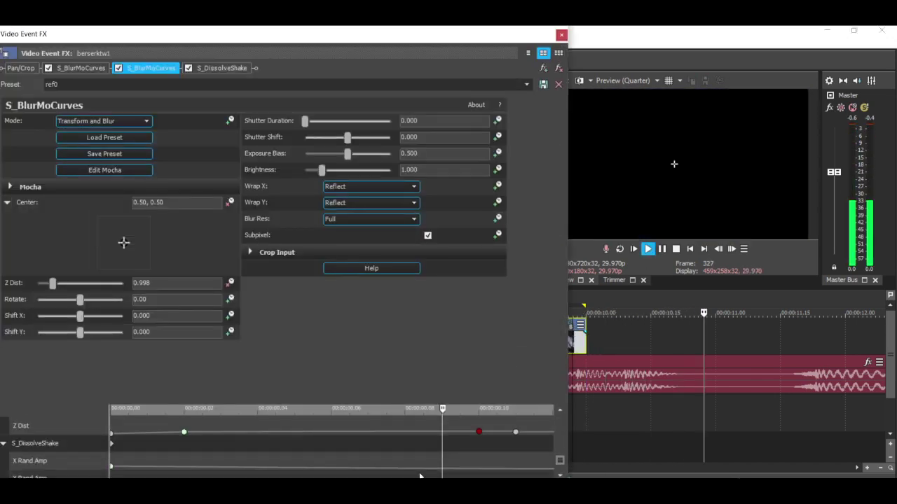
pyautogui.click(111, 434)
pyautogui.click(97, 424)
pyautogui.write('0')
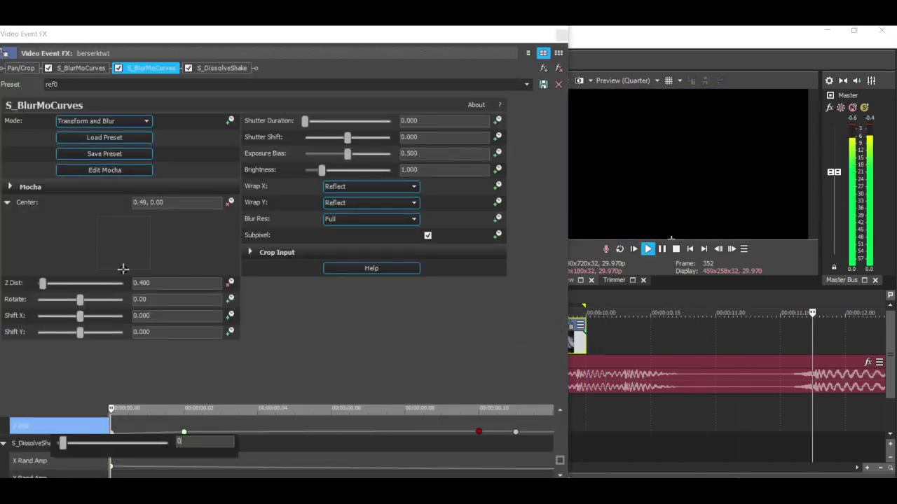
pyautogui.write('.')
pyautogui.press('Return')
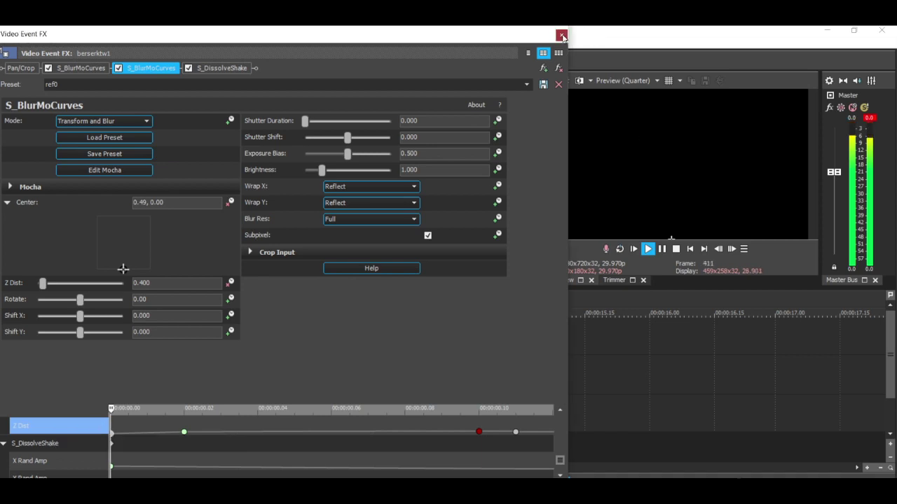
pyautogui.click(562, 35)
# Paste the source clip on the third track, trim it to a short segment and place it directly after the eighth clip.
pyautogui.scroll(4, 500, 356)
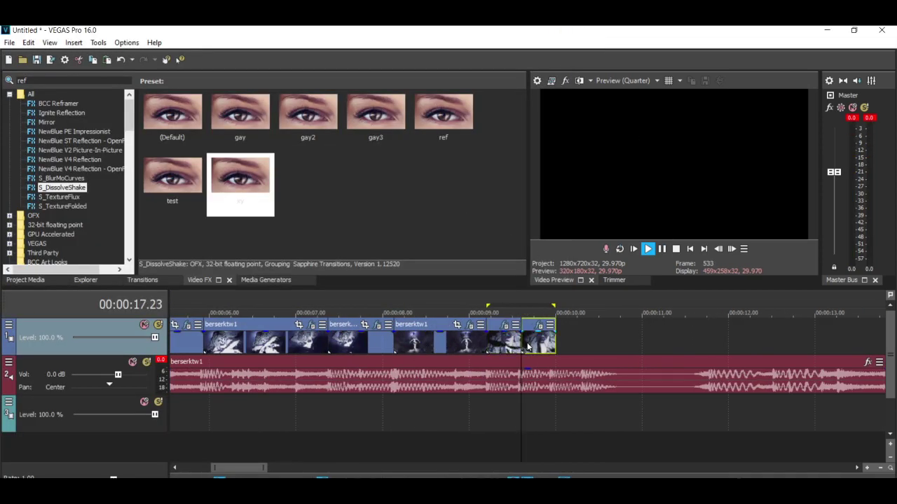
pyautogui.click(539, 418)
pyautogui.moveTo(551, 418); pyautogui.dragTo(596, 417)
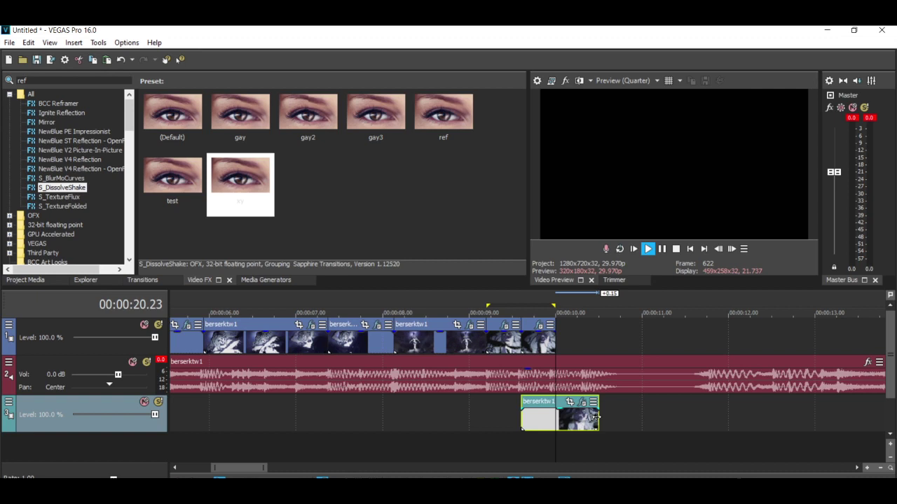
pyautogui.moveTo(521, 418); pyautogui.dragTo(580, 419)
pyautogui.moveTo(573, 418); pyautogui.dragTo(574, 352)
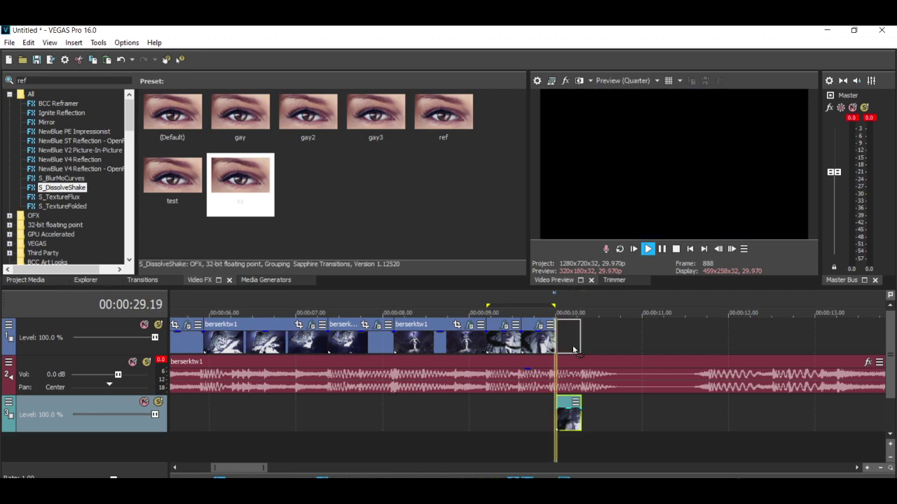
# Play back the cut from the eighth clip into the newly placed ninth clip.
pyautogui.click(485, 437)
pyautogui.click(544, 442)
pyautogui.click(650, 248)
pyautogui.click(661, 248)
# In the eighth clip's second S_BlurMoCurves, delete the last Z Dist keyframe and move the one before it to 00:00:00.12.
pyautogui.click(553, 343)
pyautogui.click(719, 249)
pyautogui.click(719, 250)
pyautogui.click(730, 249)
pyautogui.click(539, 325)
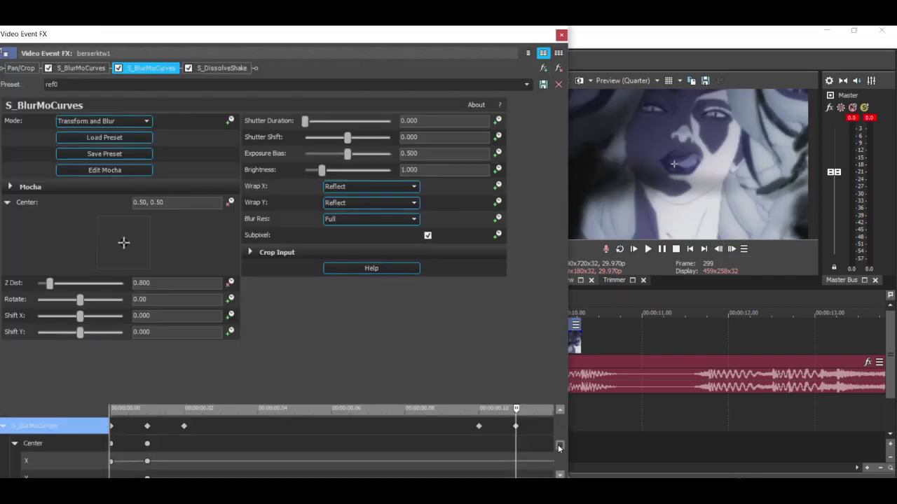
pyautogui.rightClick(516, 466)
pyautogui.click(549, 286)
pyautogui.moveTo(478, 467); pyautogui.dragTo(558, 466)
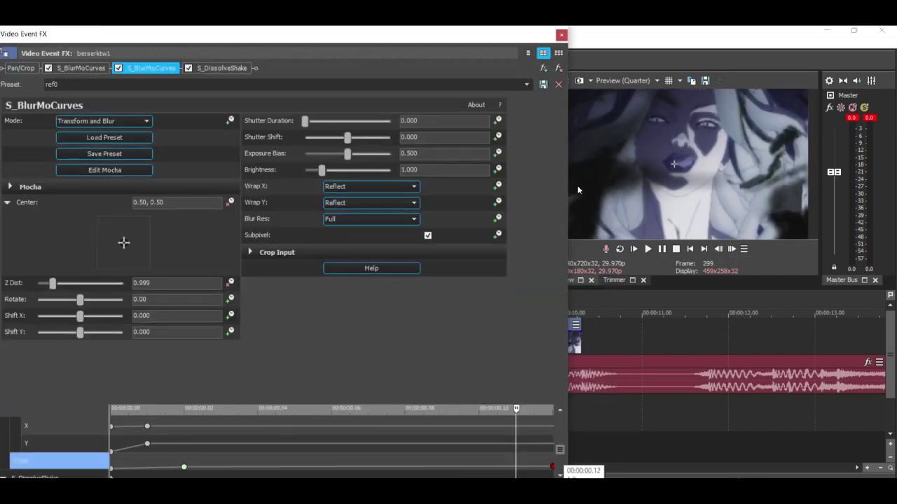
pyautogui.click(561, 35)
# In the ninth clip's second S_BlurMoCurves, set Center to about 0.47, 0.55 on the first frame and check the next frame.
pyautogui.click(580, 328)
pyautogui.moveTo(122, 270); pyautogui.dragTo(122, 240)
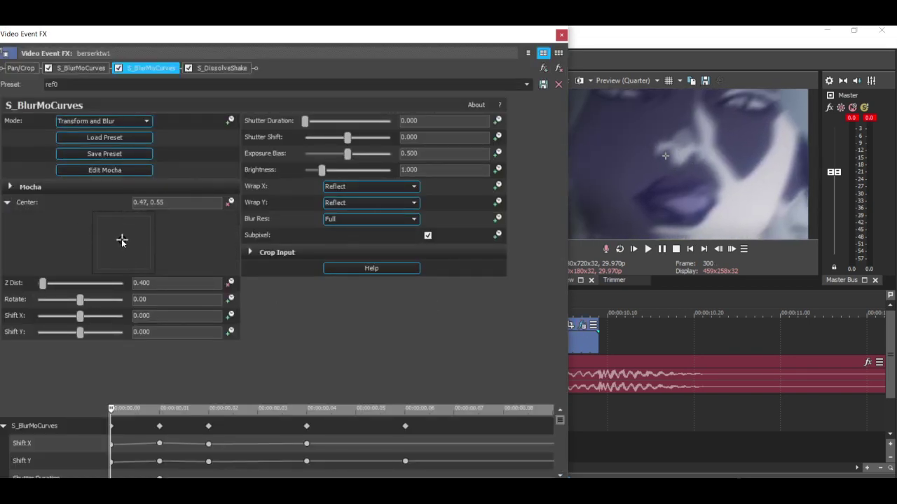
pyautogui.click(731, 250)
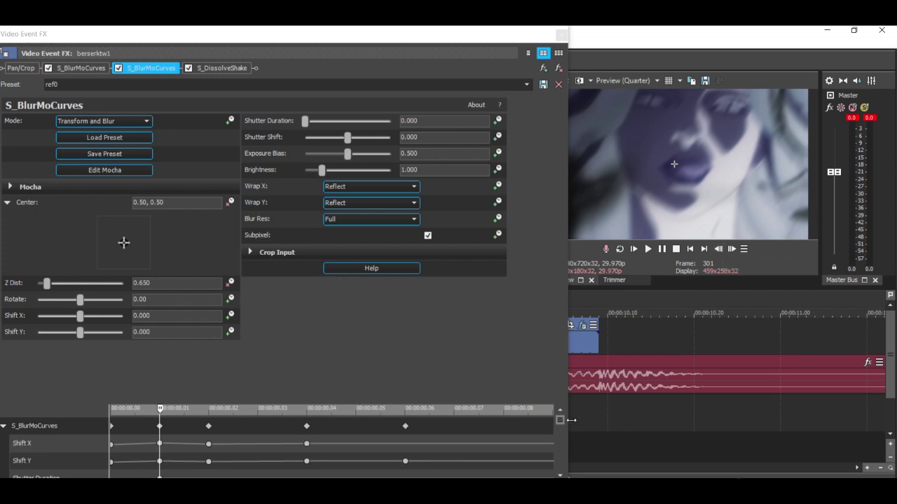
# Move the ninth clip's last Z Dist keyframe to the clip's end and its second one to 00:00:00.01.
pyautogui.moveTo(559, 424)
pyautogui.mouseDown()
pyautogui.moveTo(559, 447)
pyautogui.moveTo(556, 437)
pyautogui.mouseUp()
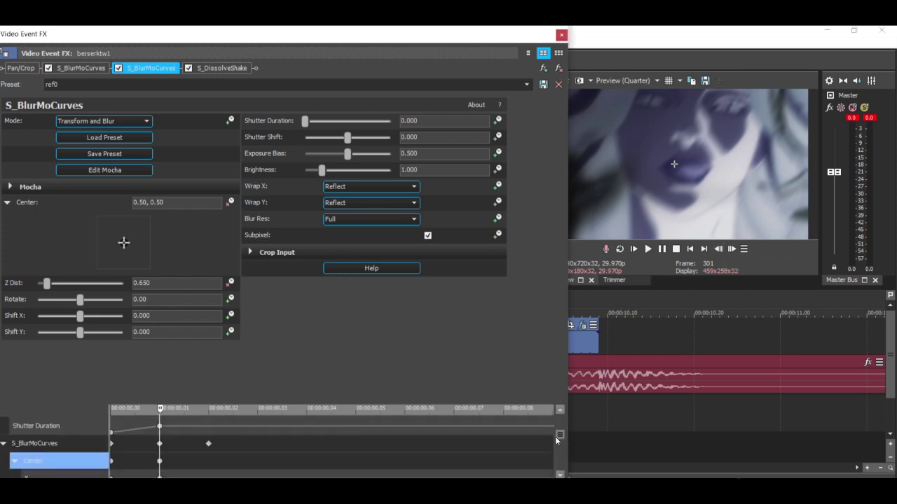
pyautogui.press('space')
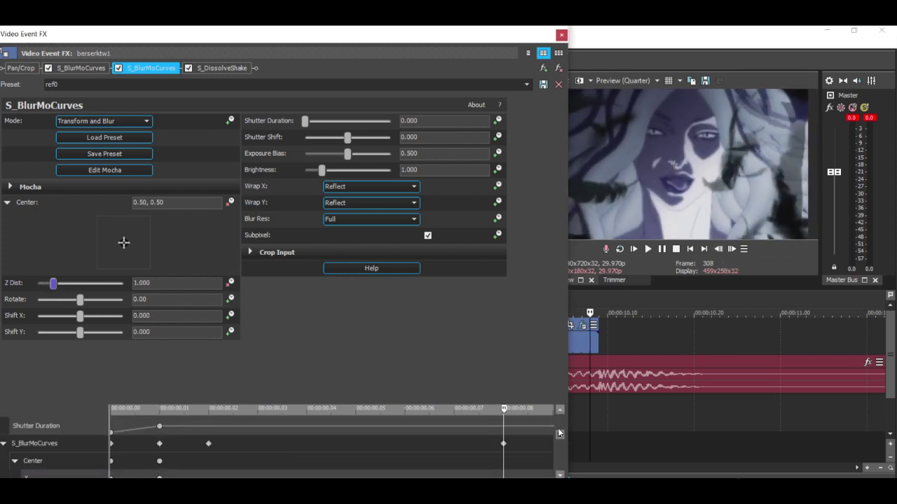
pyautogui.moveTo(559, 434); pyautogui.dragTo(560, 459)
pyautogui.moveTo(503, 450); pyautogui.dragTo(576, 448)
pyautogui.moveTo(358, 443); pyautogui.dragTo(116, 419)
pyautogui.click(206, 450)
pyautogui.moveTo(205, 446); pyautogui.dragTo(1, 384)
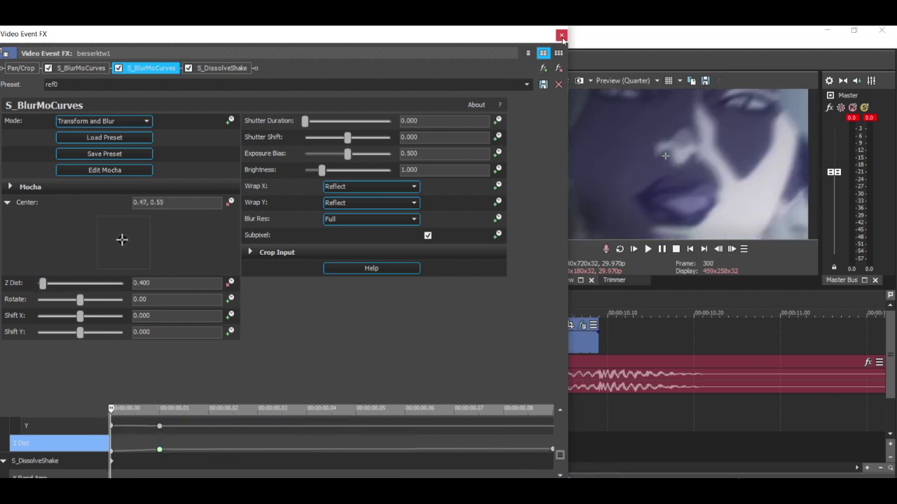
pyautogui.click(562, 36)
# Select the time range from the first through the ninth clip and play back the whole sequence.
pyautogui.click(602, 340)
pyautogui.scroll(-9, 603, 341)
pyautogui.keyDown('shift'); pyautogui.click(172, 341); pyautogui.keyUp('shift')
pyautogui.press('space')
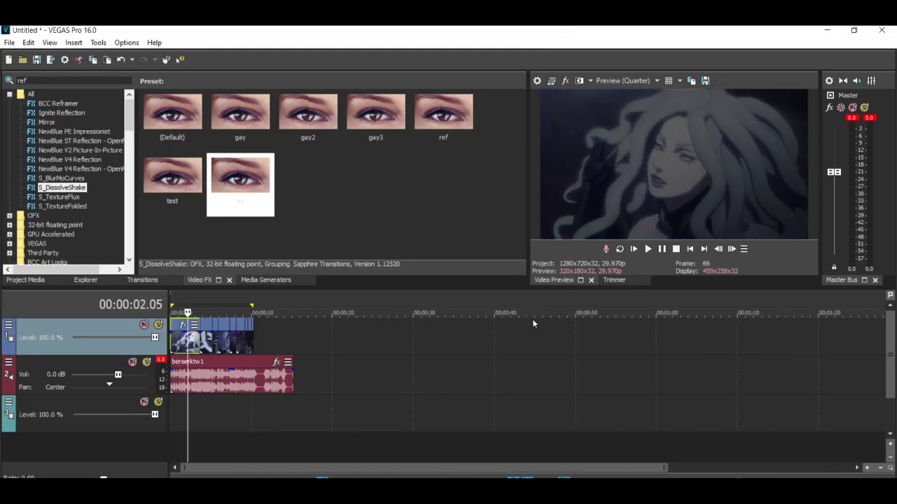
pyautogui.scroll(4, 569, 342)
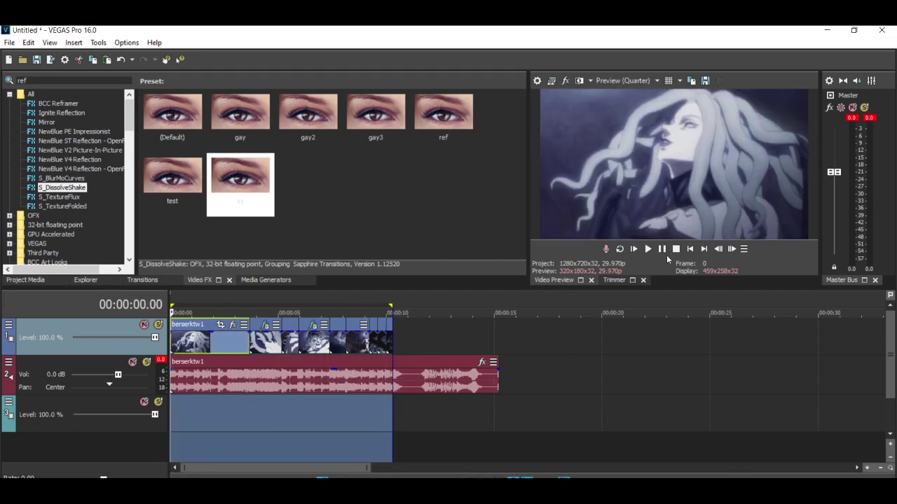
pyautogui.press('space')
# Replay the closing transitions from about 00:00:09 onward and listen to the remaining audio.
pyautogui.click(253, 436)
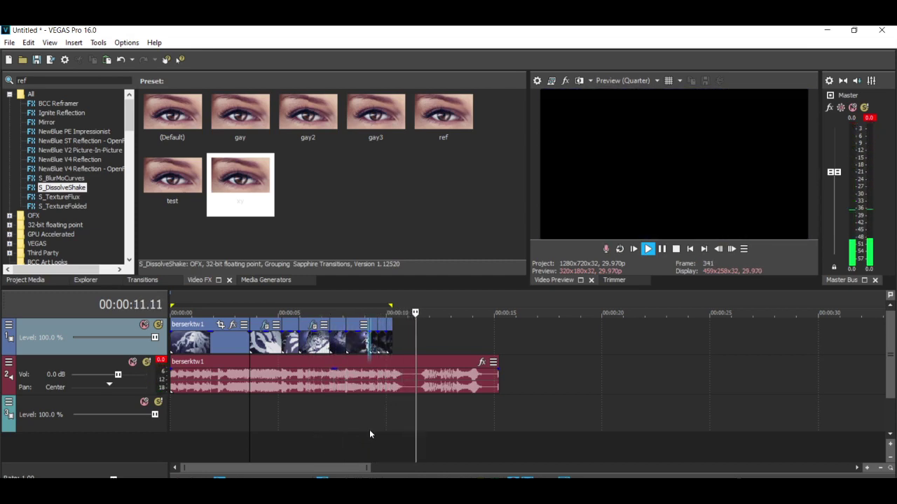
pyautogui.click(369, 429)
pyautogui.click(650, 251)
pyautogui.click(370, 427)
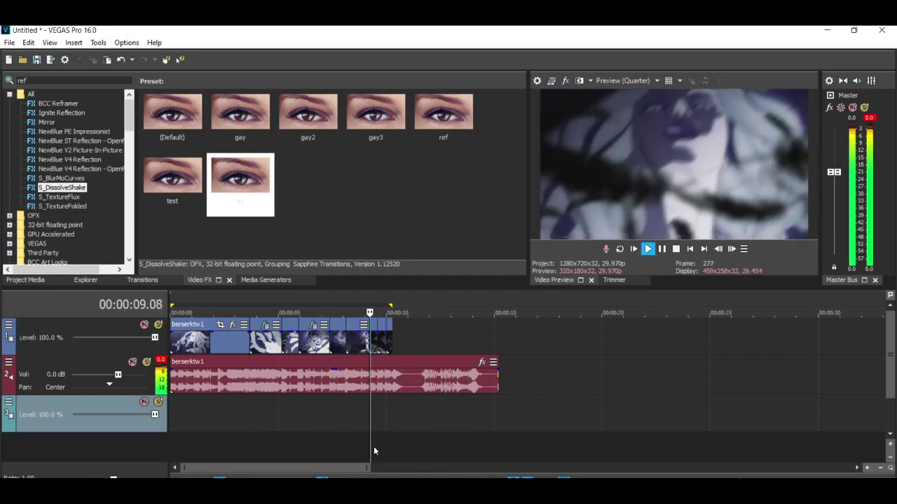
pyautogui.click(648, 249)
pyautogui.click(649, 250)
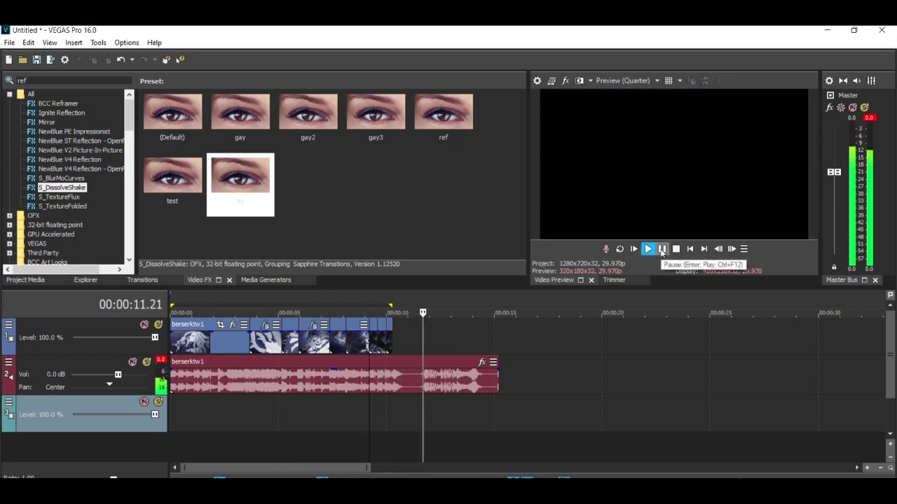
# Paste the source clip on the third track, extend it to the audio's end and trim its start to about 00:00:11.17.
pyautogui.scroll(2, 428, 345)
pyautogui.scroll(-4, 429, 344)
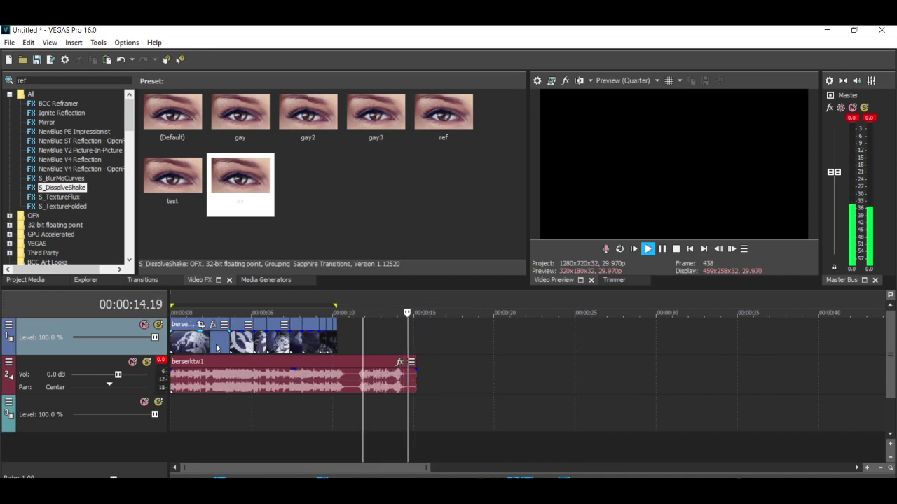
pyautogui.click(179, 416)
pyautogui.hotkey('ctrl', 'v')
pyautogui.moveTo(234, 420); pyautogui.dragTo(416, 417)
pyautogui.moveTo(171, 417); pyautogui.dragTo(359, 417)
# Find the frame at 00:00:11.24, trim the pasted clip's start to it and move the clip to the first video track.
pyautogui.press('space')
pyautogui.press('space')
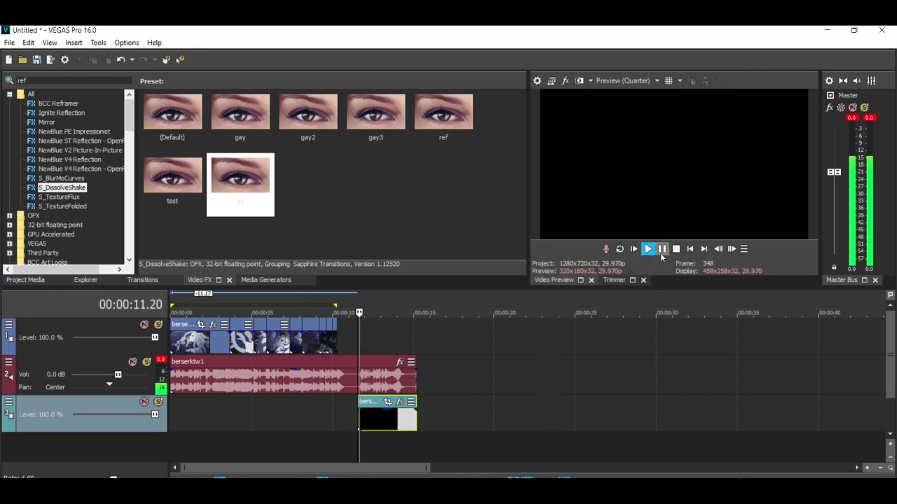
pyautogui.click(662, 251)
pyautogui.click(718, 251)
pyautogui.click(718, 251)
pyautogui.click(718, 251)
pyautogui.click(718, 251)
pyautogui.click(718, 251)
pyautogui.click(733, 252)
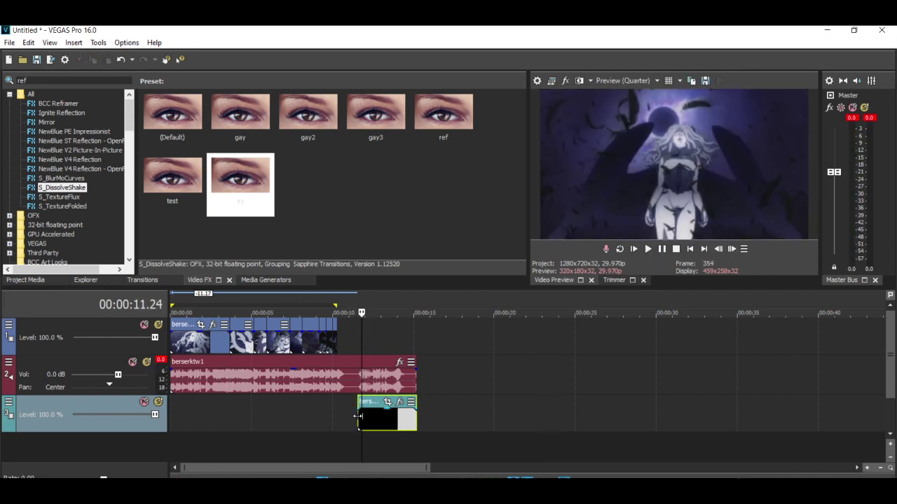
pyautogui.moveTo(384, 349); pyautogui.dragTo(384, 348)
# Preview the final clip, trim its end to 00:00:14.00 and go to its last frame.
pyautogui.click(647, 249)
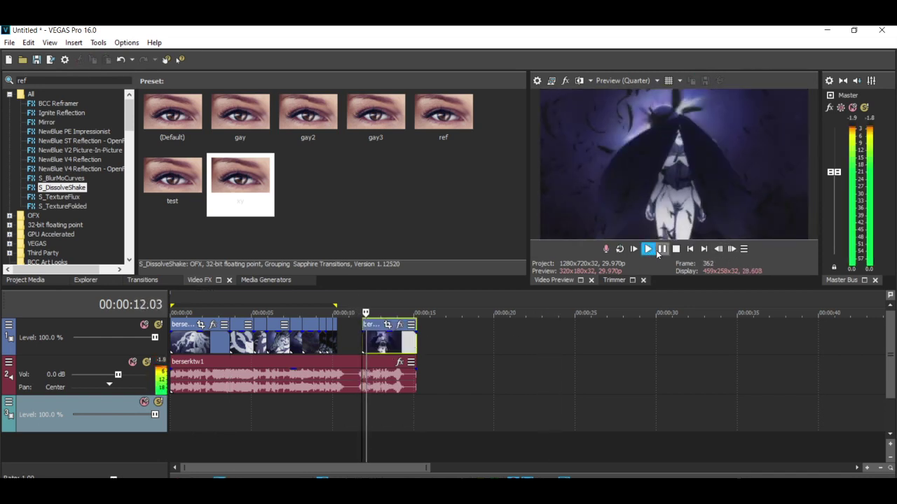
pyautogui.click(662, 251)
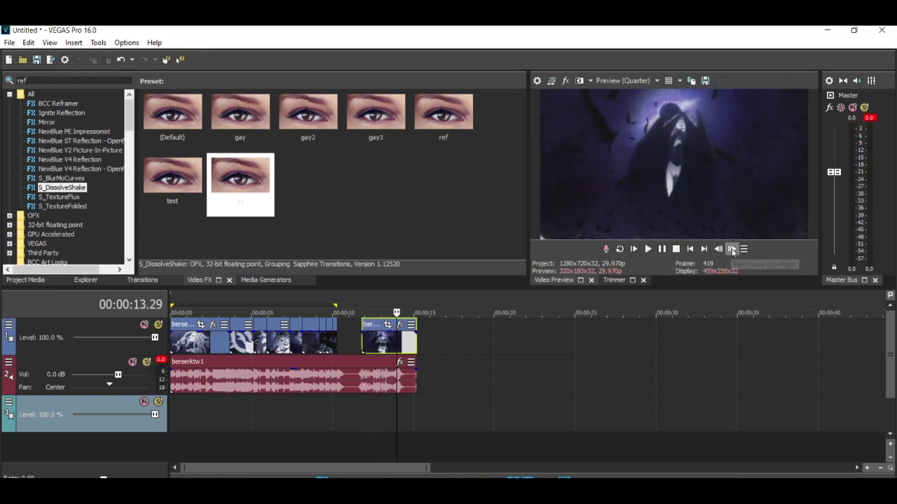
pyautogui.click(732, 249)
pyautogui.moveTo(417, 338); pyautogui.dragTo(397, 339)
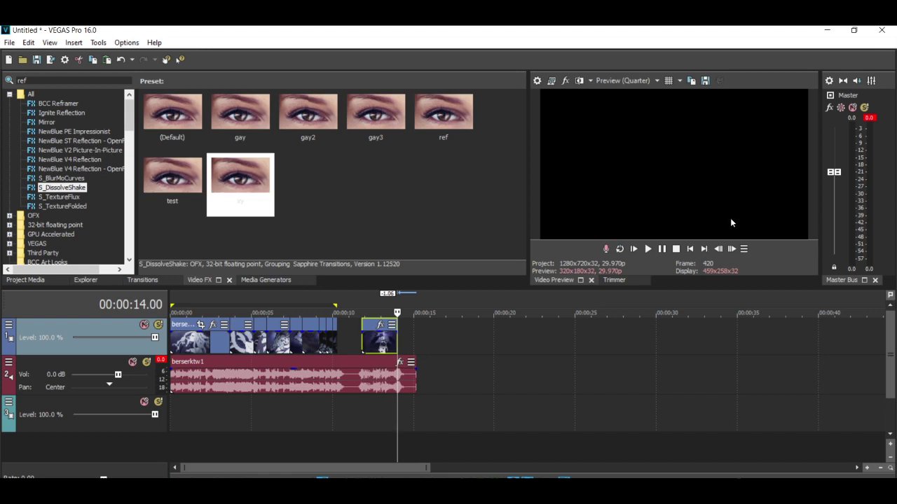
pyautogui.click(718, 250)
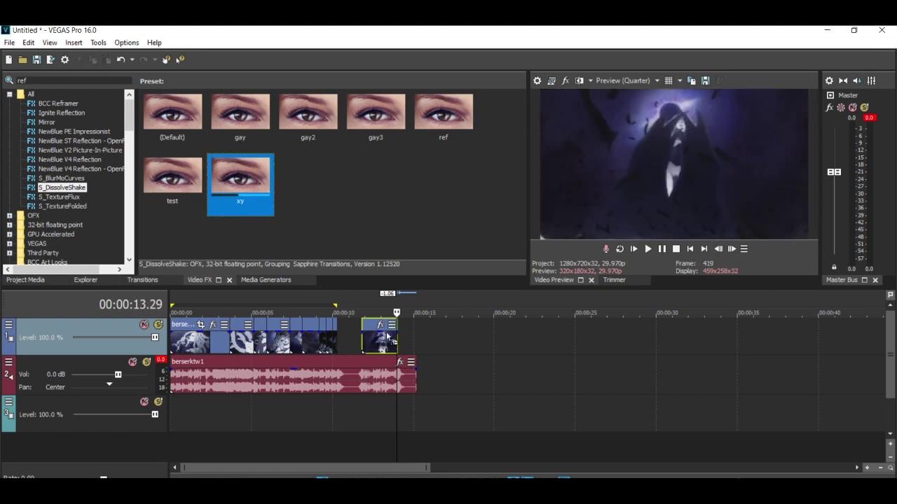
pyautogui.moveTo(390, 340); pyautogui.dragTo(390, 336)
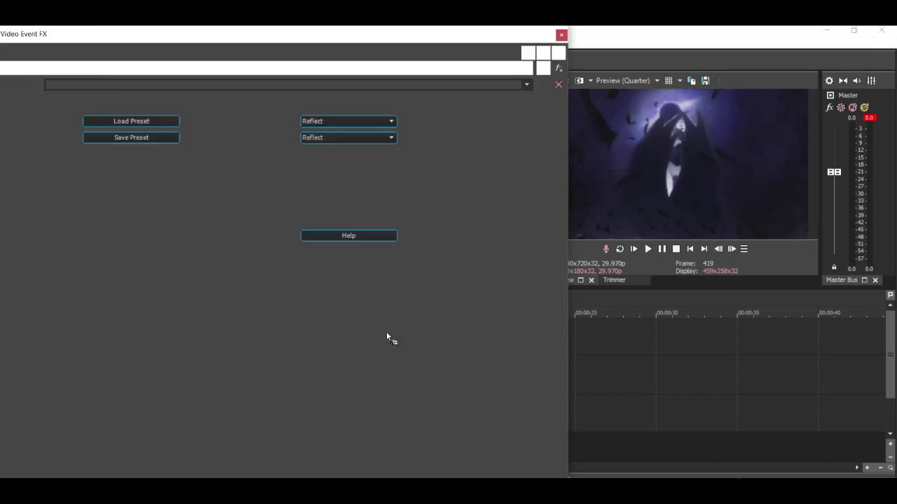
pyautogui.click(559, 68)
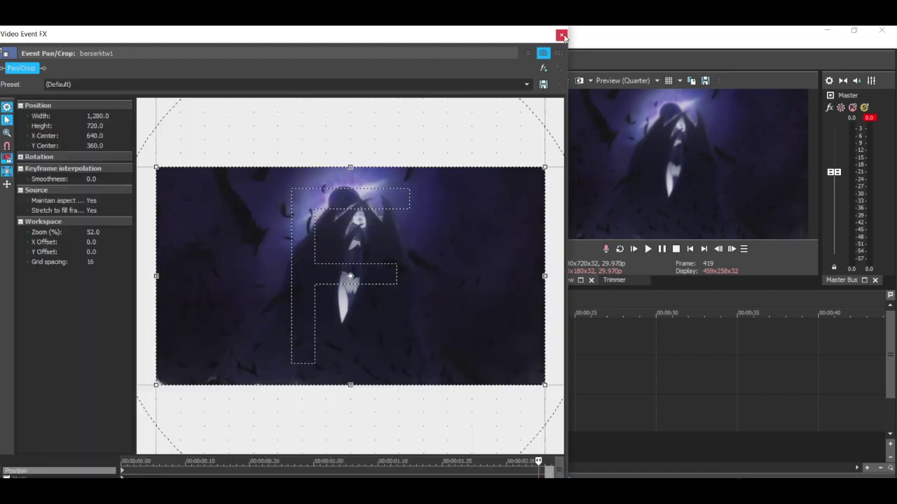
pyautogui.click(561, 35)
# Find the Linear Blur effect and apply its Vertical Extreme preset to the final clip.
pyautogui.write('linear')
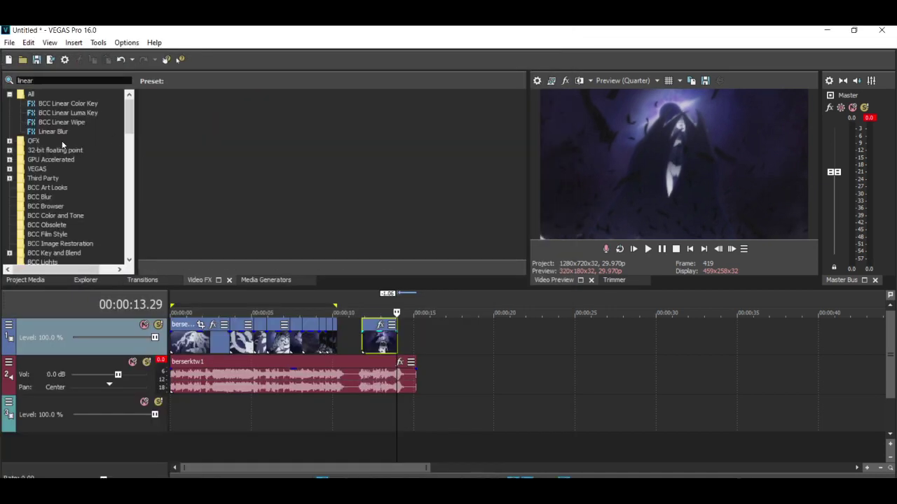
pyautogui.click(53, 132)
pyautogui.moveTo(442, 115); pyautogui.dragTo(386, 340)
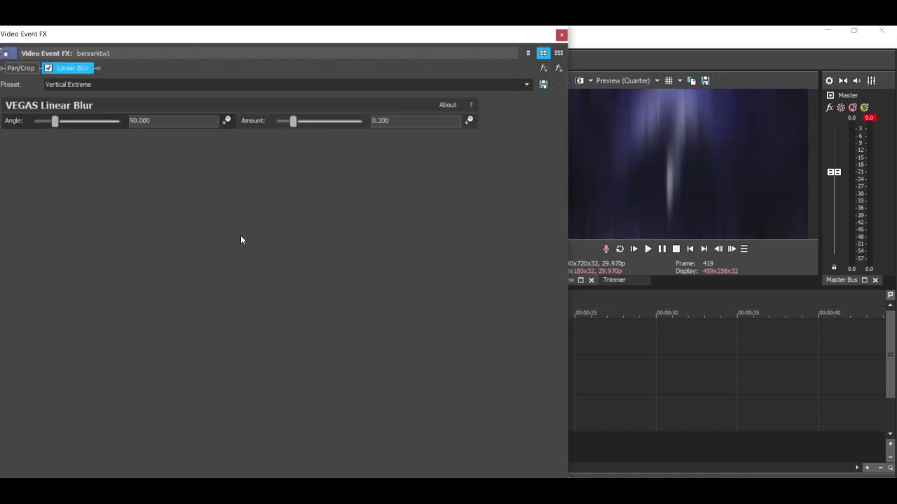
# Animate Linear Blur's Amount with a 0.200 keyframe on the last frame and a 0.000 keyframe one frame earlier.
pyautogui.click(468, 121)
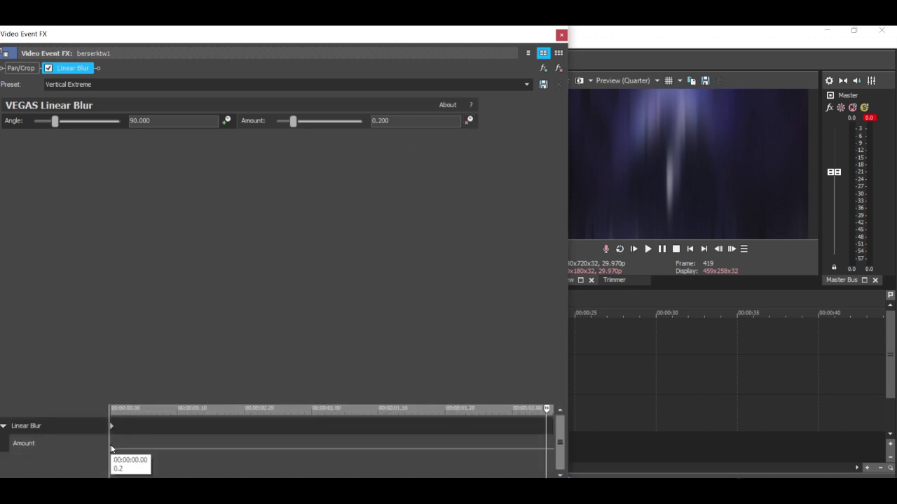
pyautogui.click(536, 447)
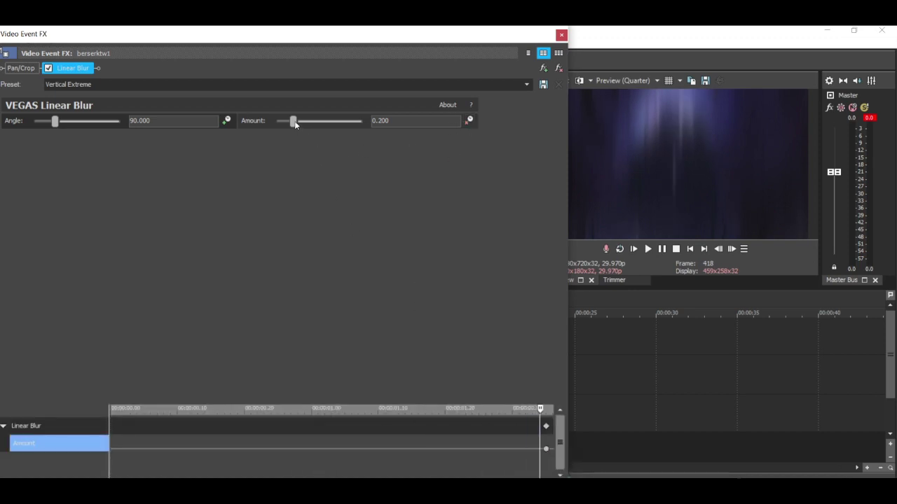
pyautogui.moveTo(295, 122); pyautogui.dragTo(206, 119)
pyautogui.rightClick(536, 450)
pyautogui.click(560, 411)
# Play back the final clip with its closing blur and close the effect settings.
pyautogui.press('space')
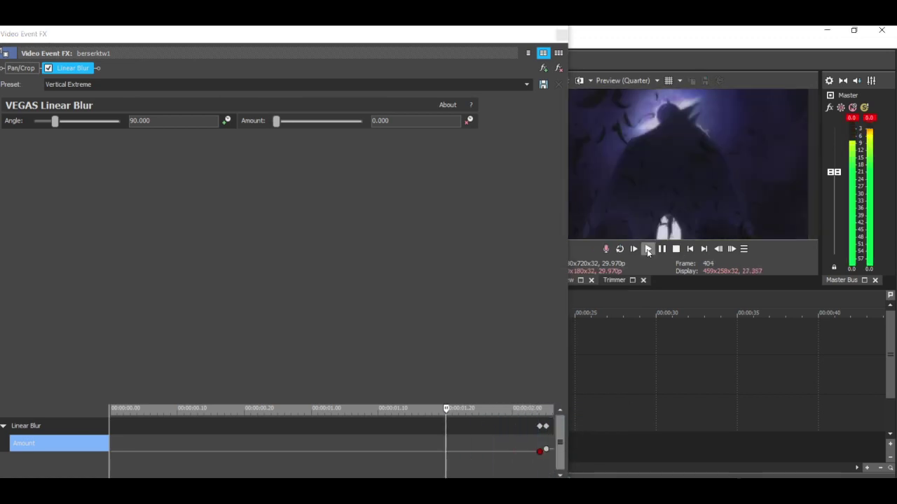
pyautogui.click(562, 35)
pyautogui.click(365, 432)
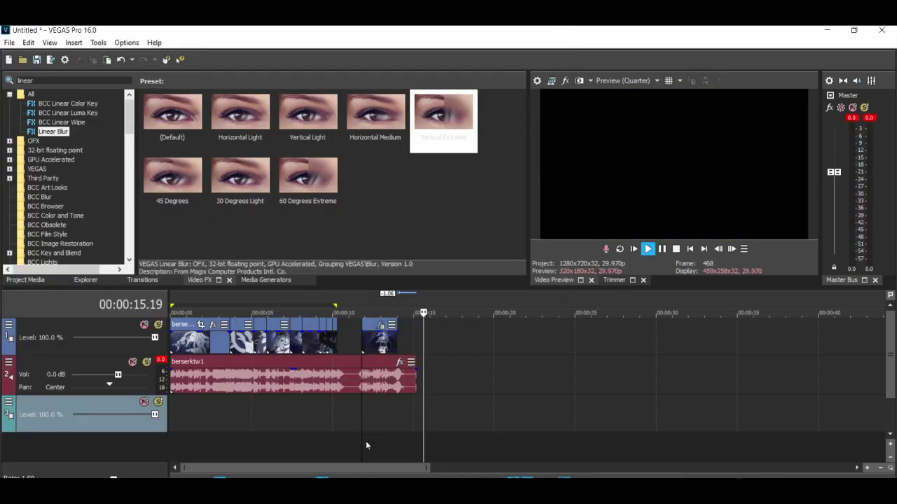
pyautogui.press('space')
pyautogui.press('space')
# Find S_DissolveShake, apply its xy preset to the final clip and play the clip back.
pyautogui.doubleClick(65, 81)
pyautogui.write('d')
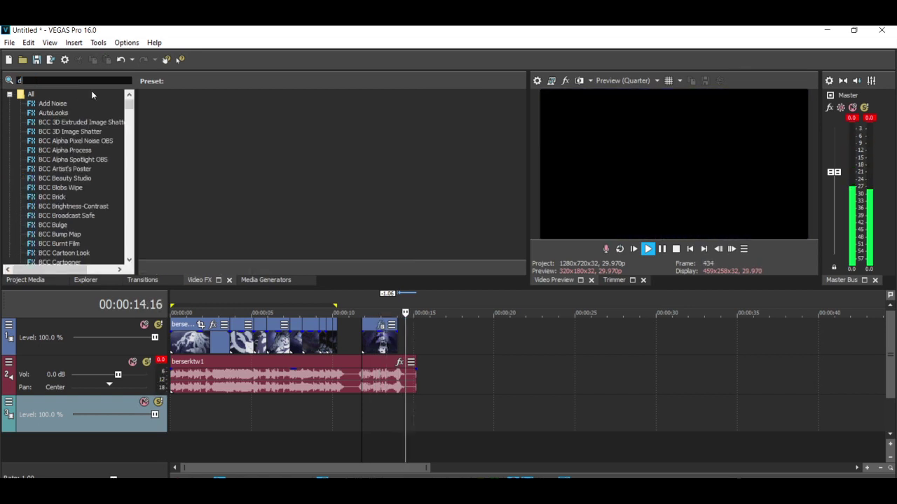
pyautogui.write('issolves')
pyautogui.click(61, 103)
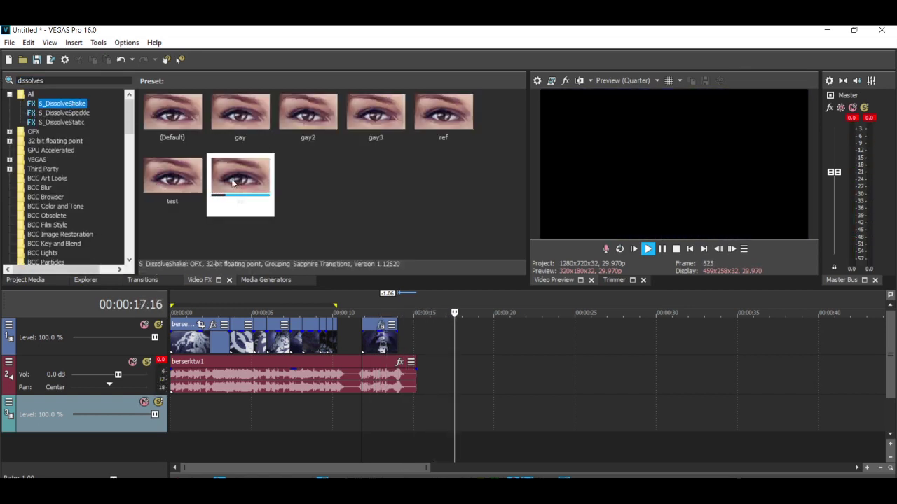
pyautogui.moveTo(233, 183); pyautogui.dragTo(292, 253)
pyautogui.moveTo(376, 338); pyautogui.dragTo(377, 339)
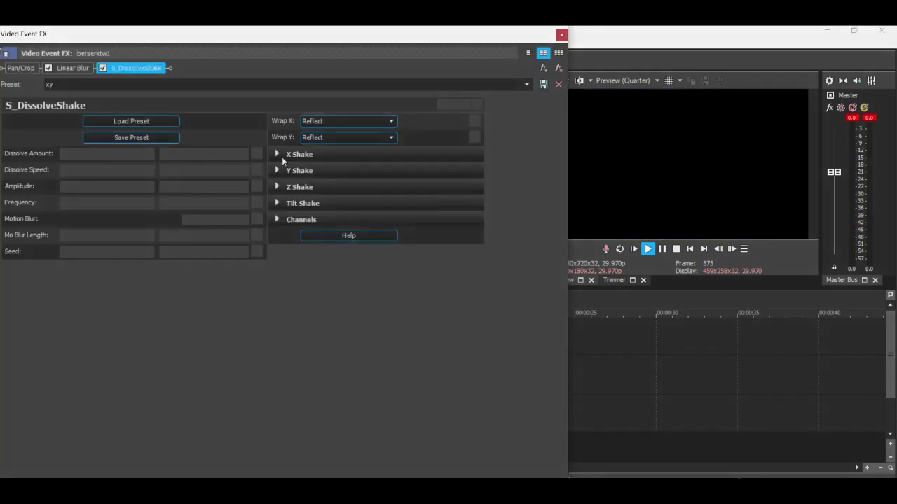
pyautogui.click(561, 35)
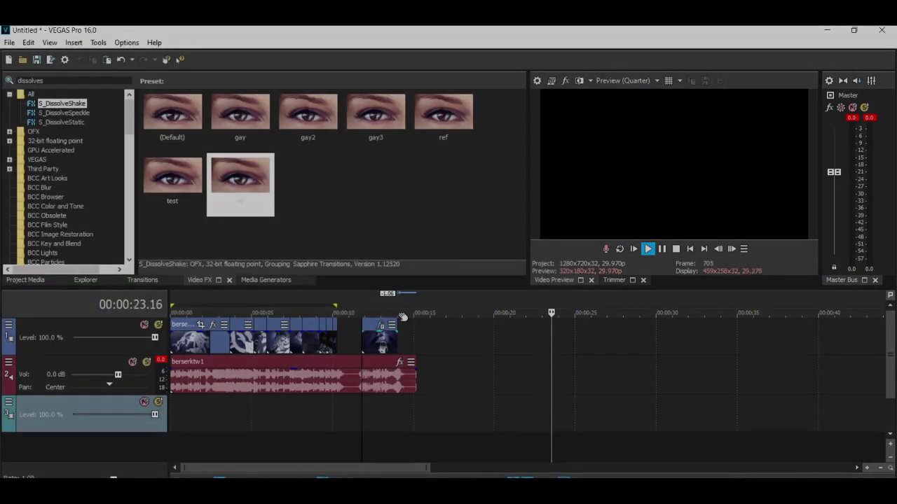
pyautogui.click(648, 249)
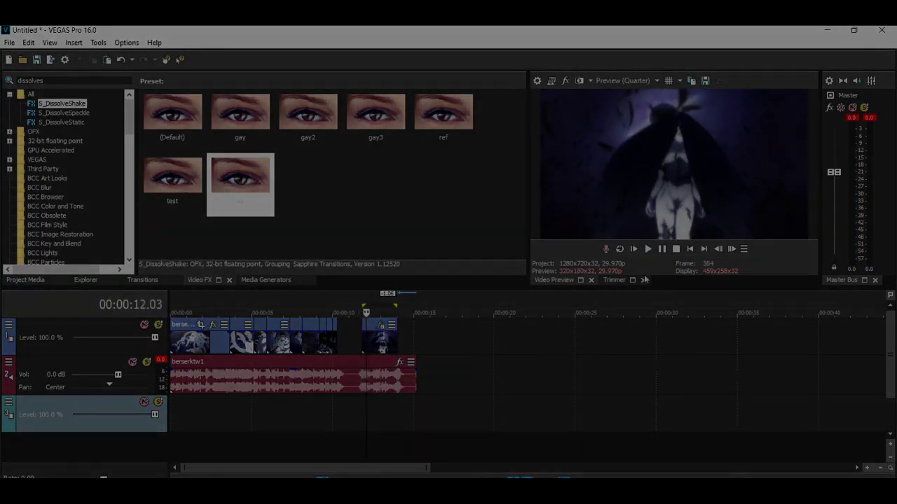